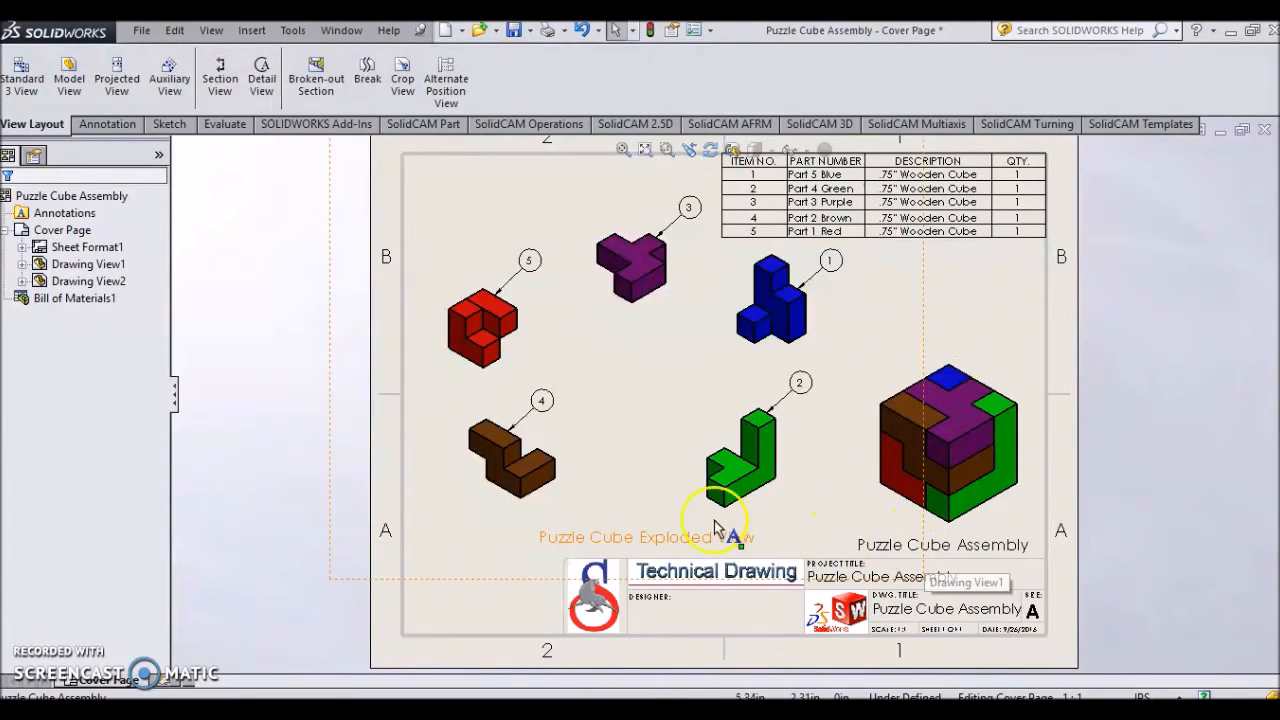
- Switch to the example Puzzle Cube Drawing File's Red sheet and back to the assembly cover page
click(76, 232)
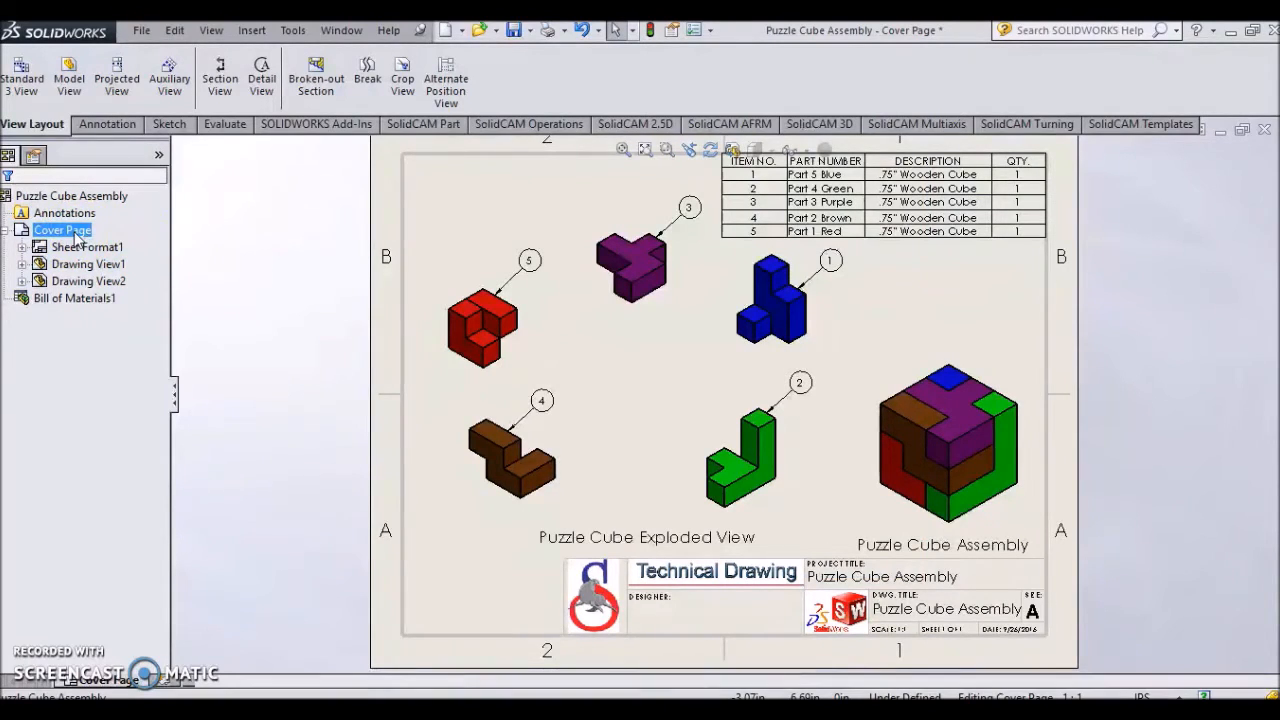
click(86, 335)
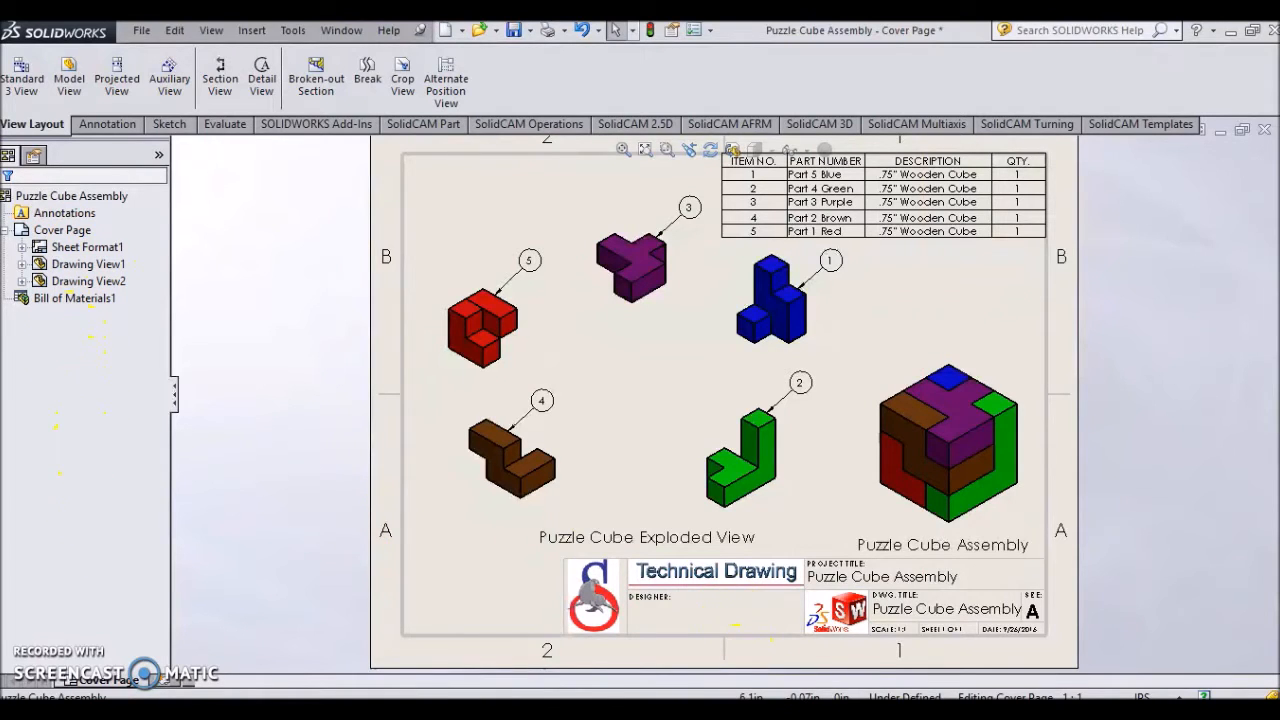
click(808, 666)
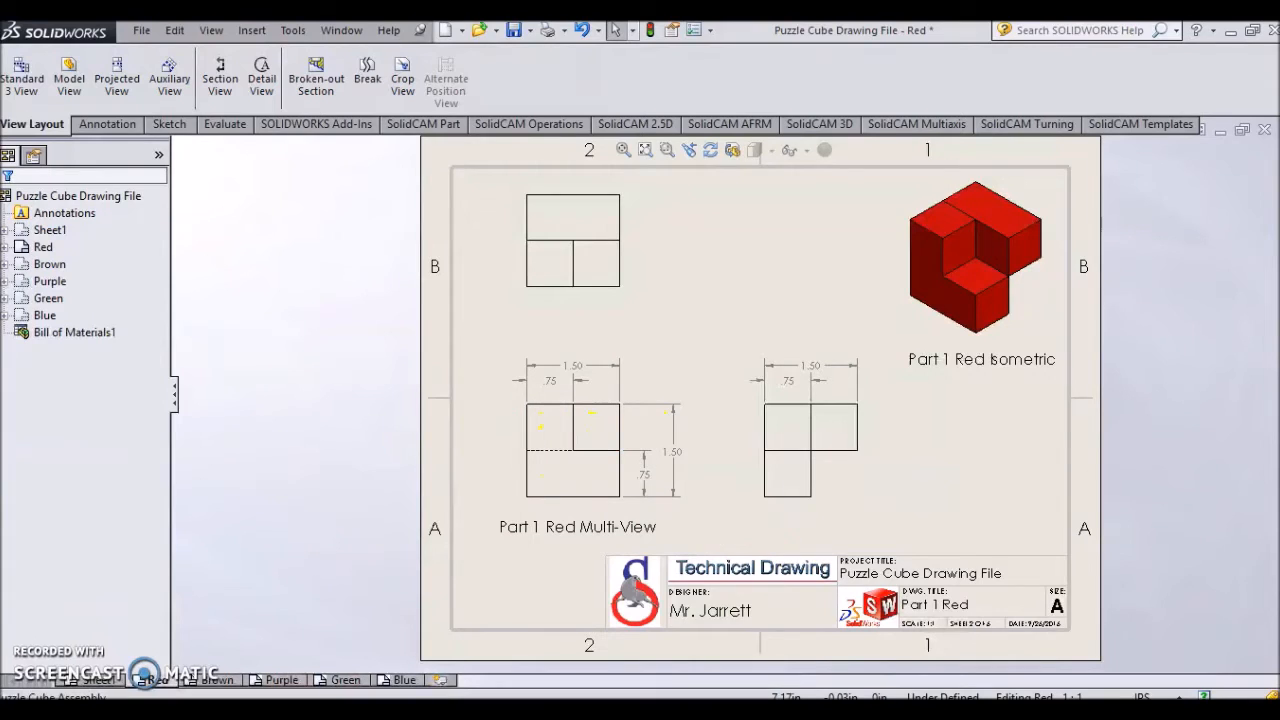
mouse_move(900, 698)
click(908, 664)
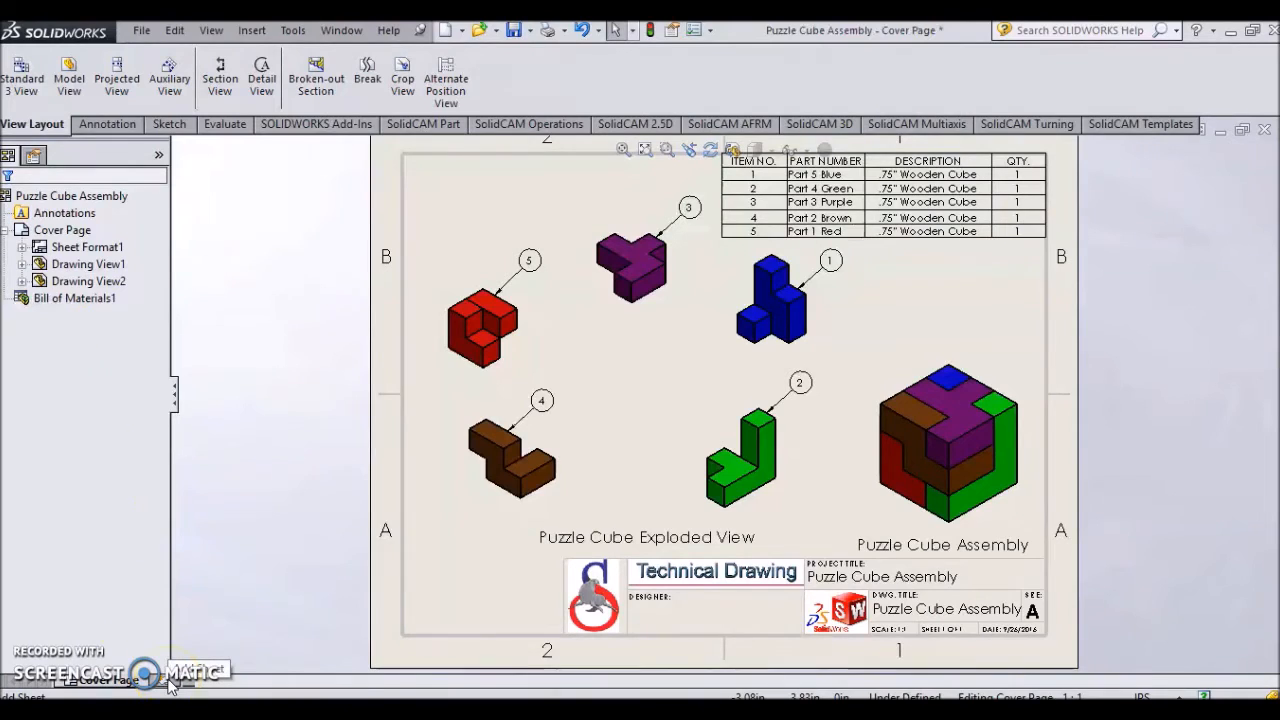
- Add a new sheet to the puzzle cube assembly drawing
click(78, 232)
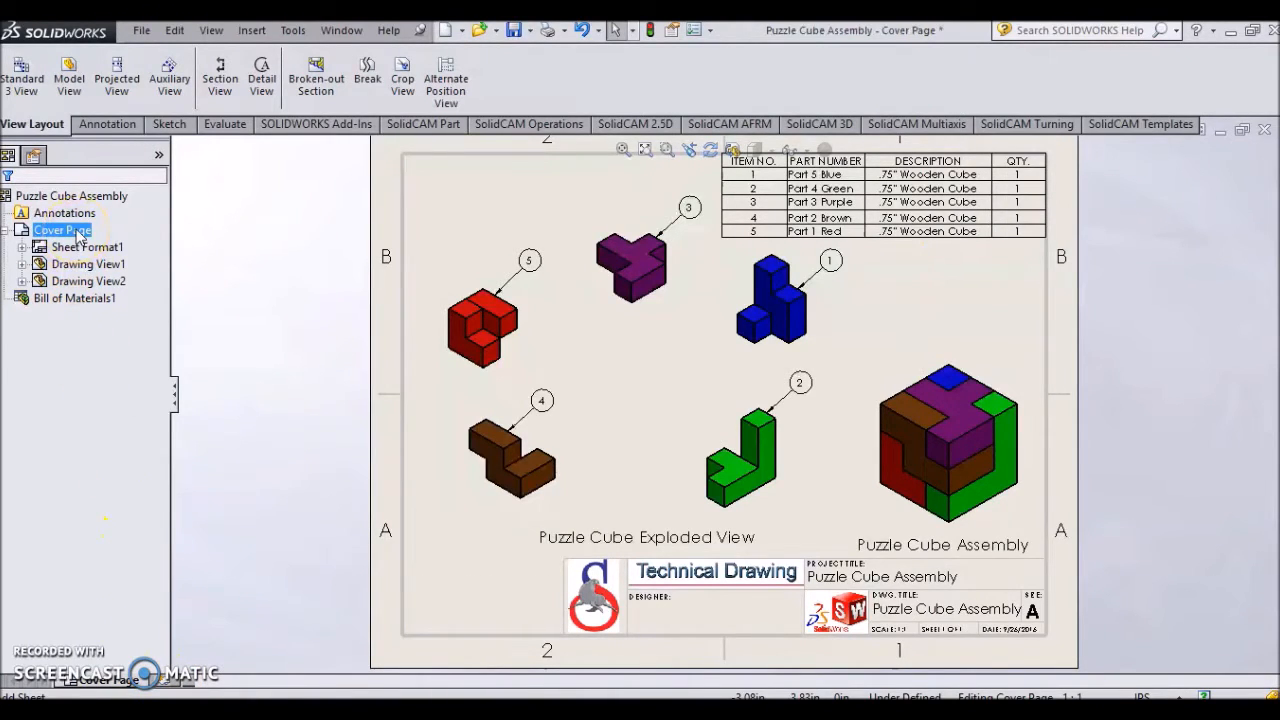
right_click(78, 234)
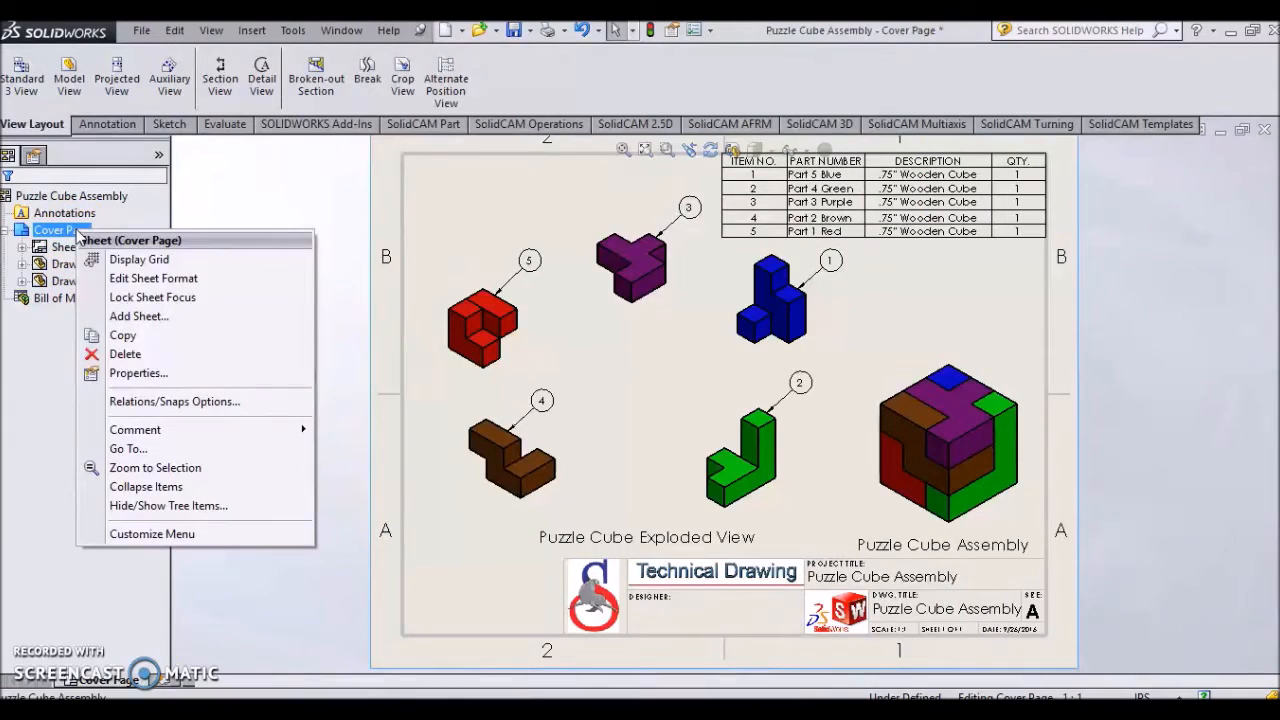
click(145, 318)
click(84, 333)
drag(82, 334, 308, 222)
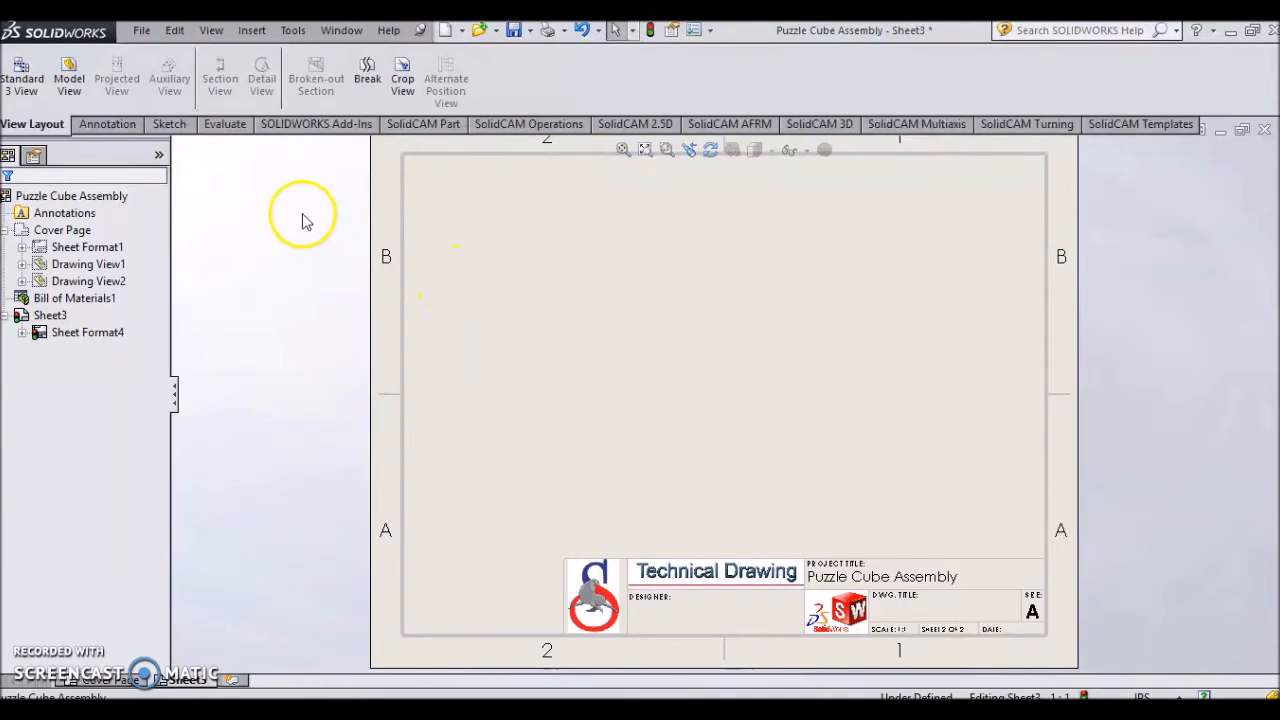
- Insert a Standard 3 View of Demo Part.SLDPRT on the new sheet
click(33, 75)
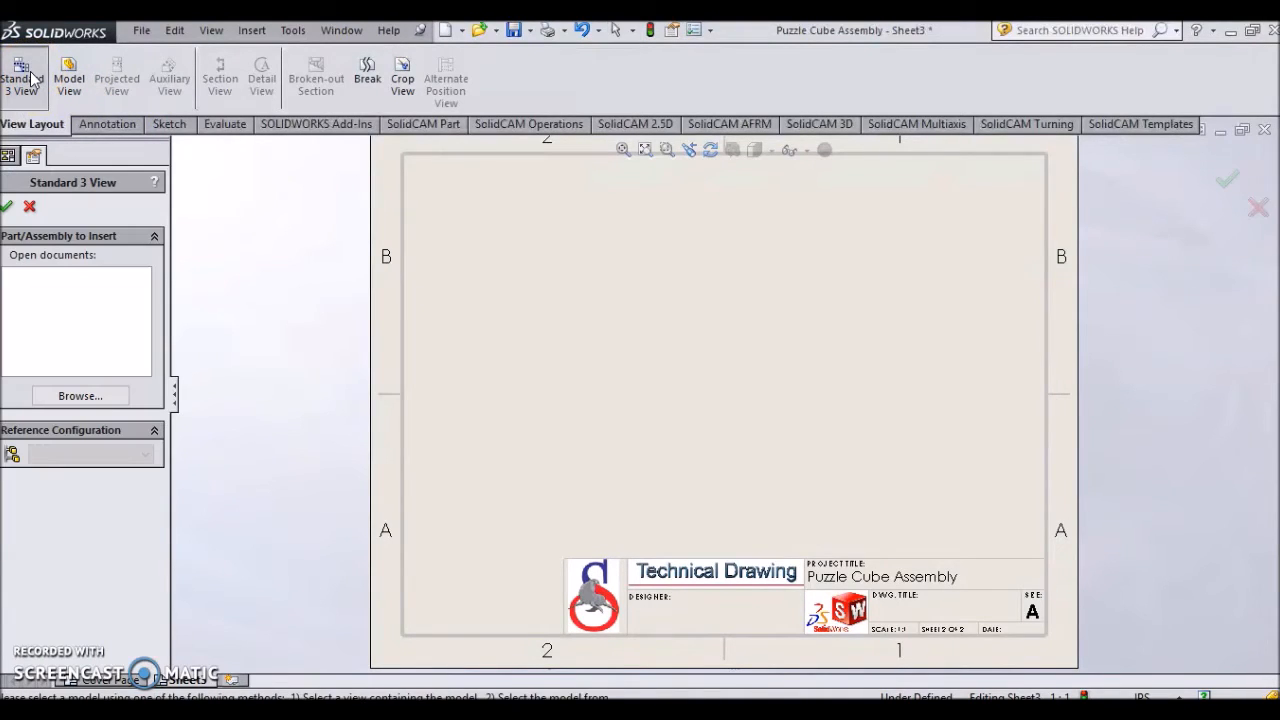
click(78, 396)
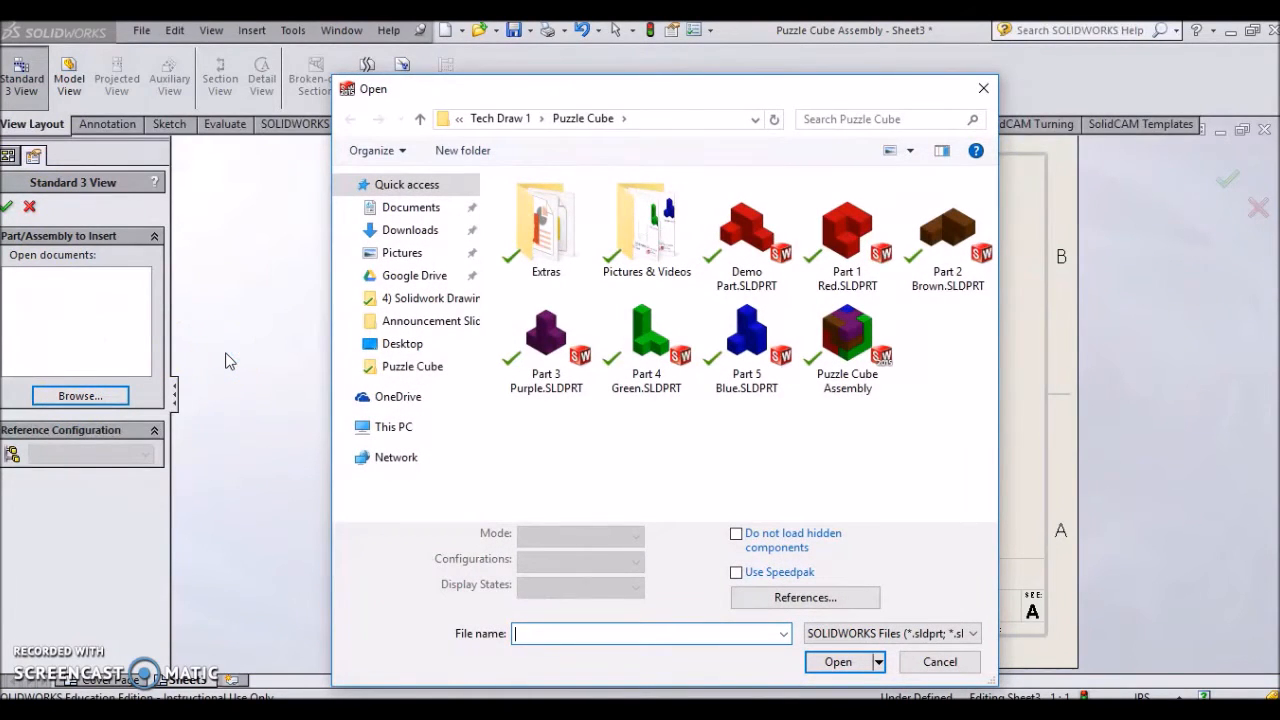
click(752, 240)
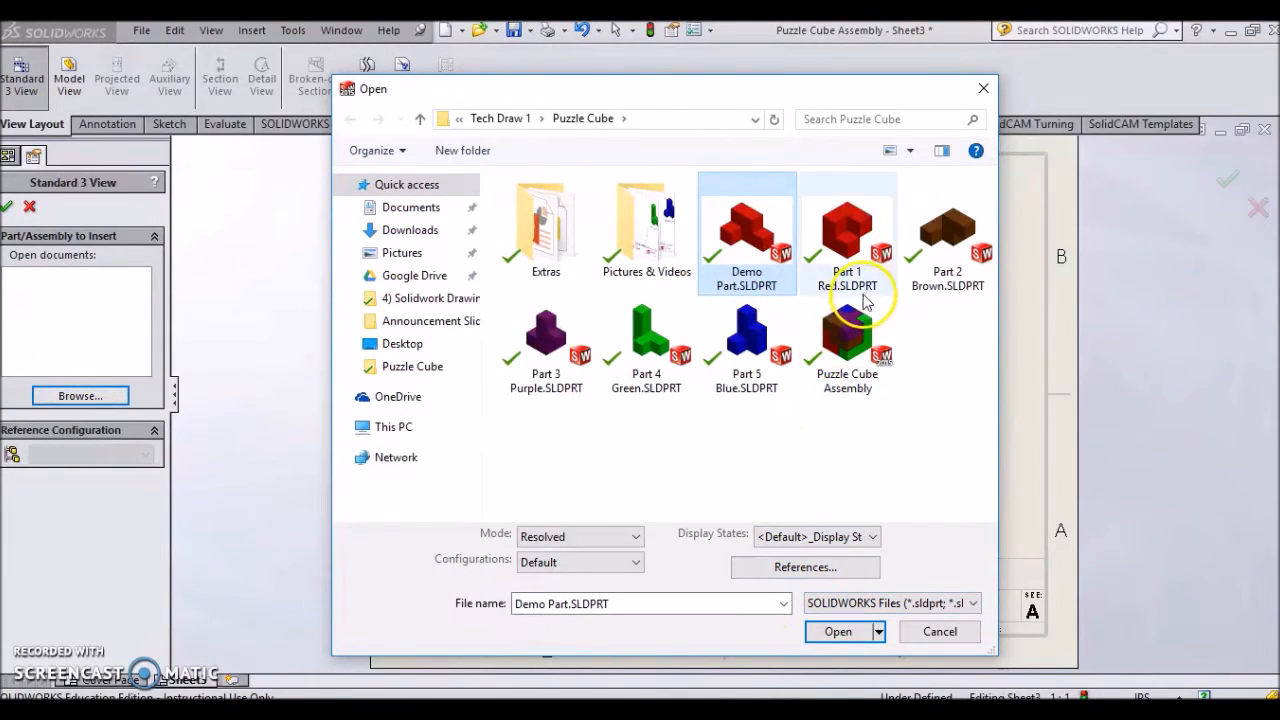
click(850, 637)
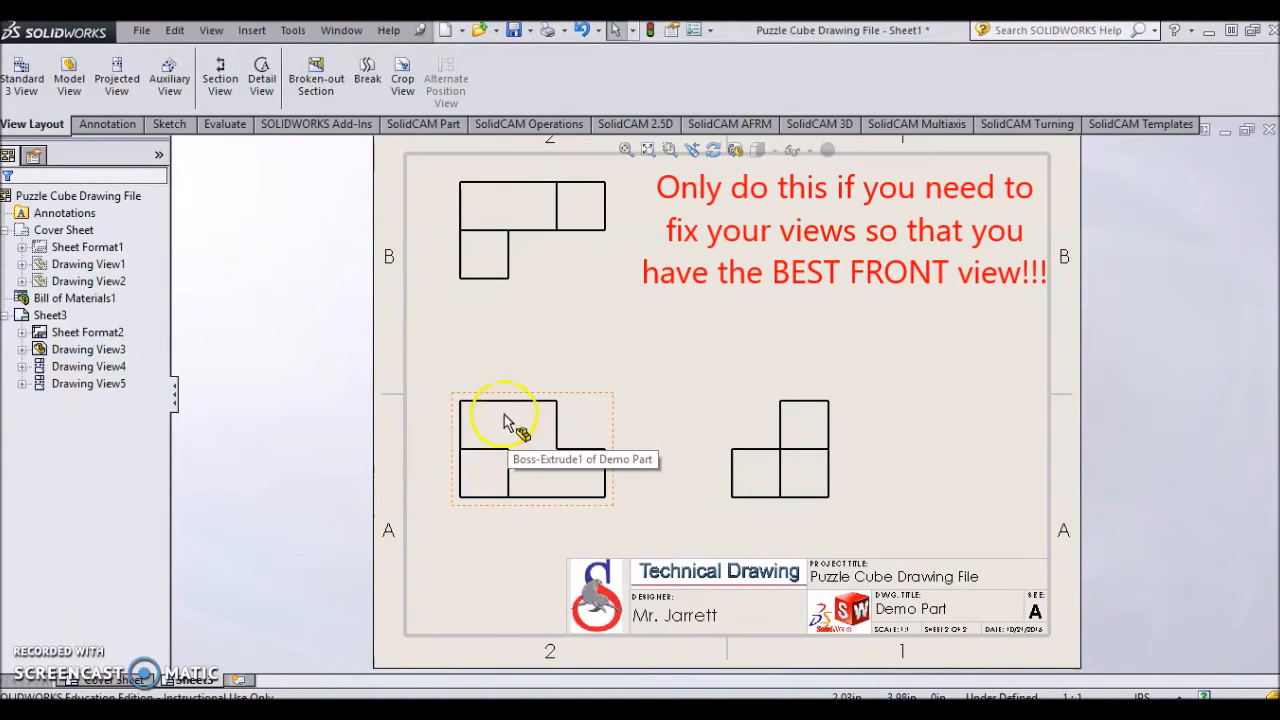
- Box-select the front and right-side views and delete them both
click(427, 180)
mouse_move(427, 174)
mouse_down()
mouse_move(772, 388)
mouse_move(898, 530)
mouse_up()
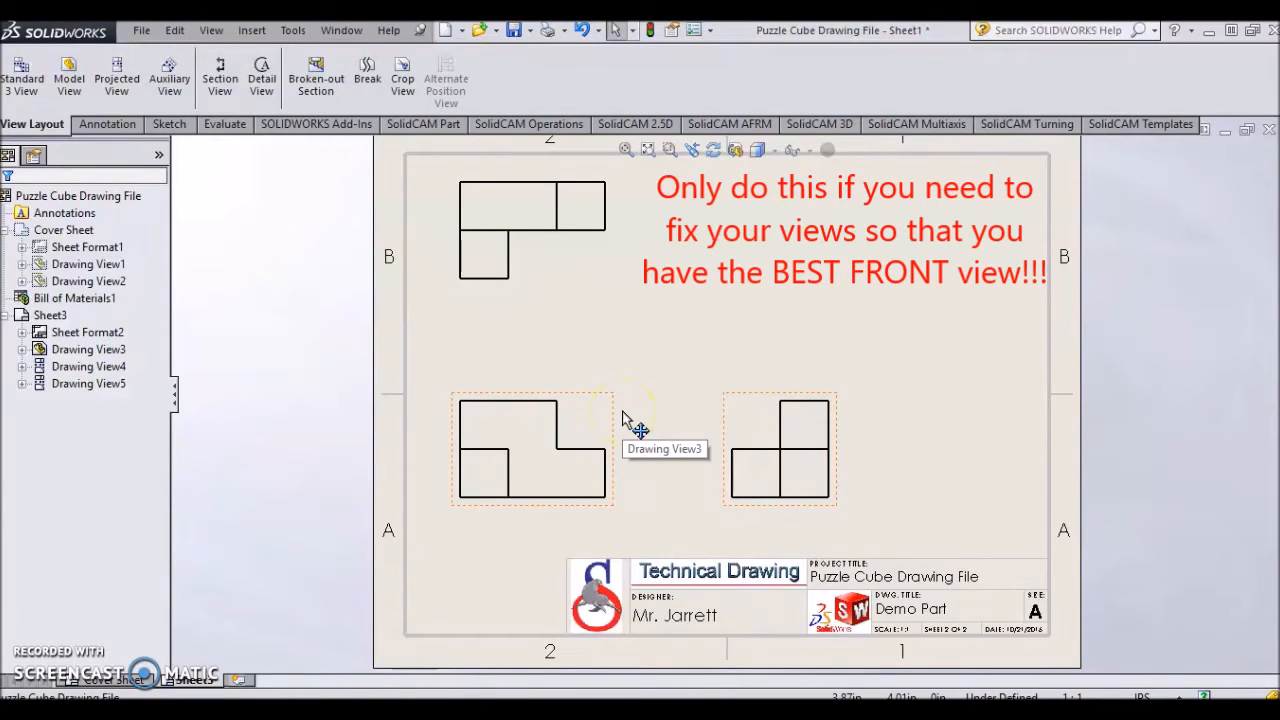
key(Delete)
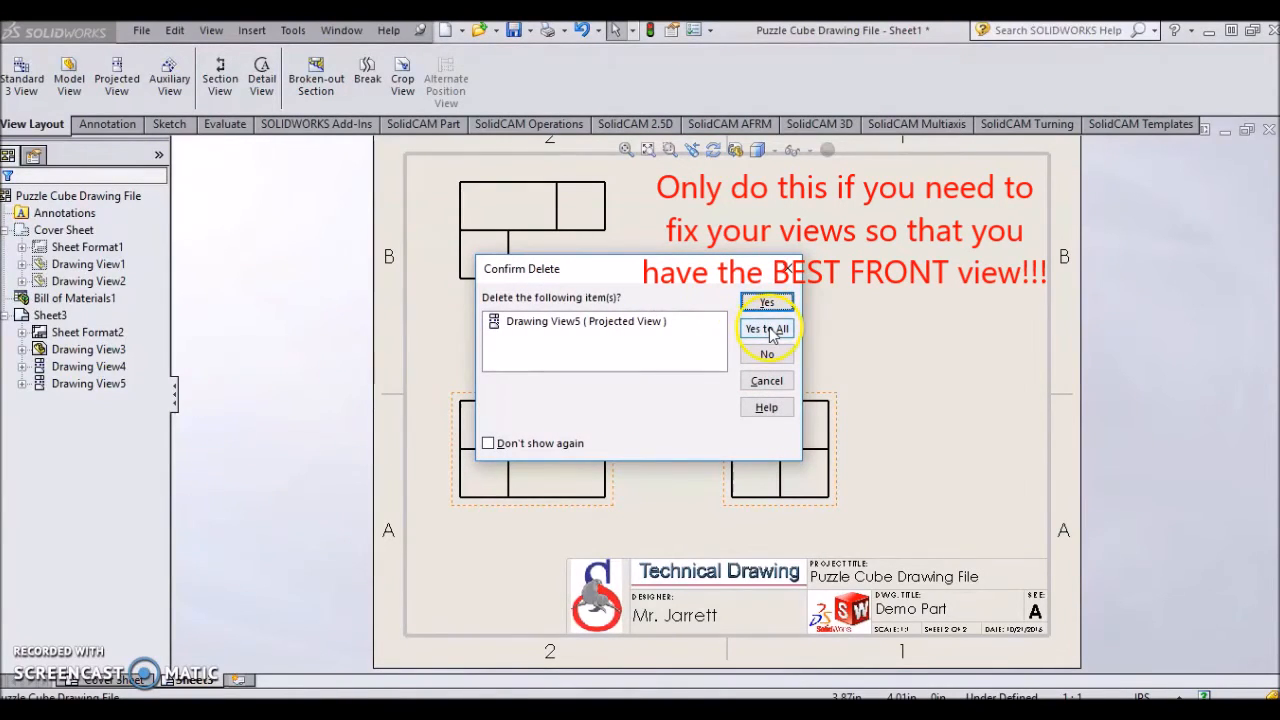
click(771, 336)
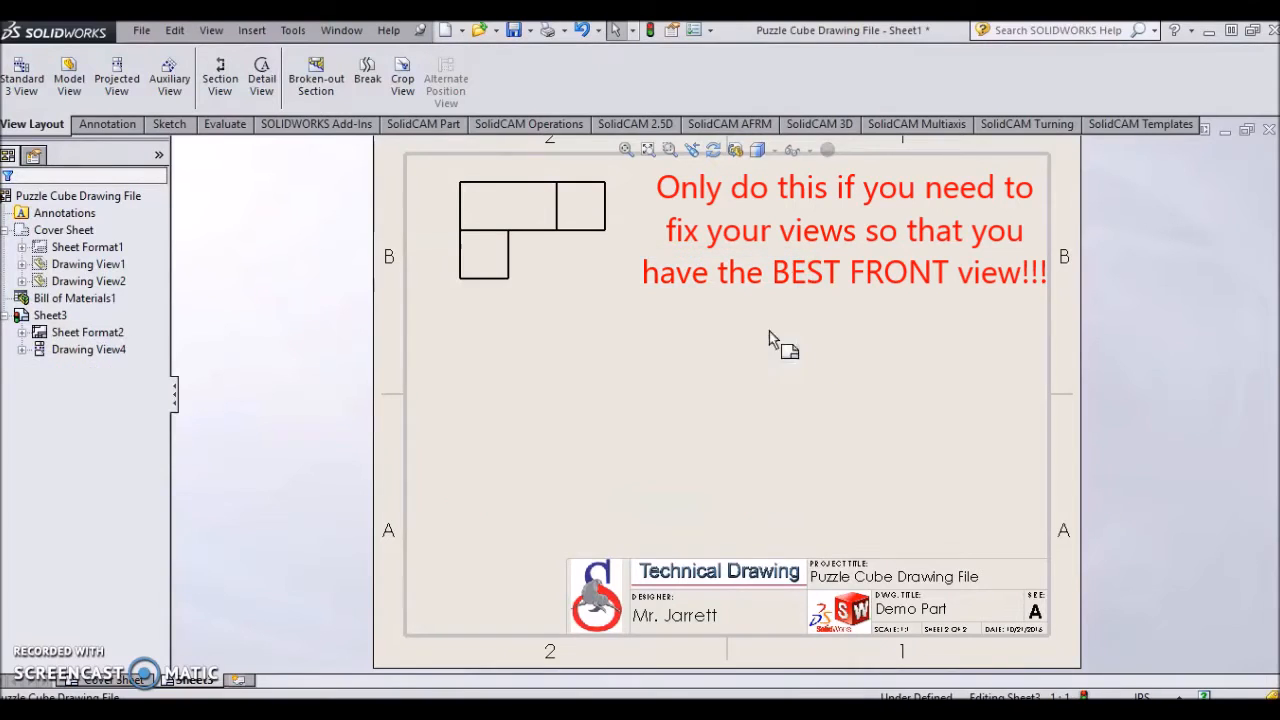
- Delete the remaining top view so the sheet is empty
click(628, 247)
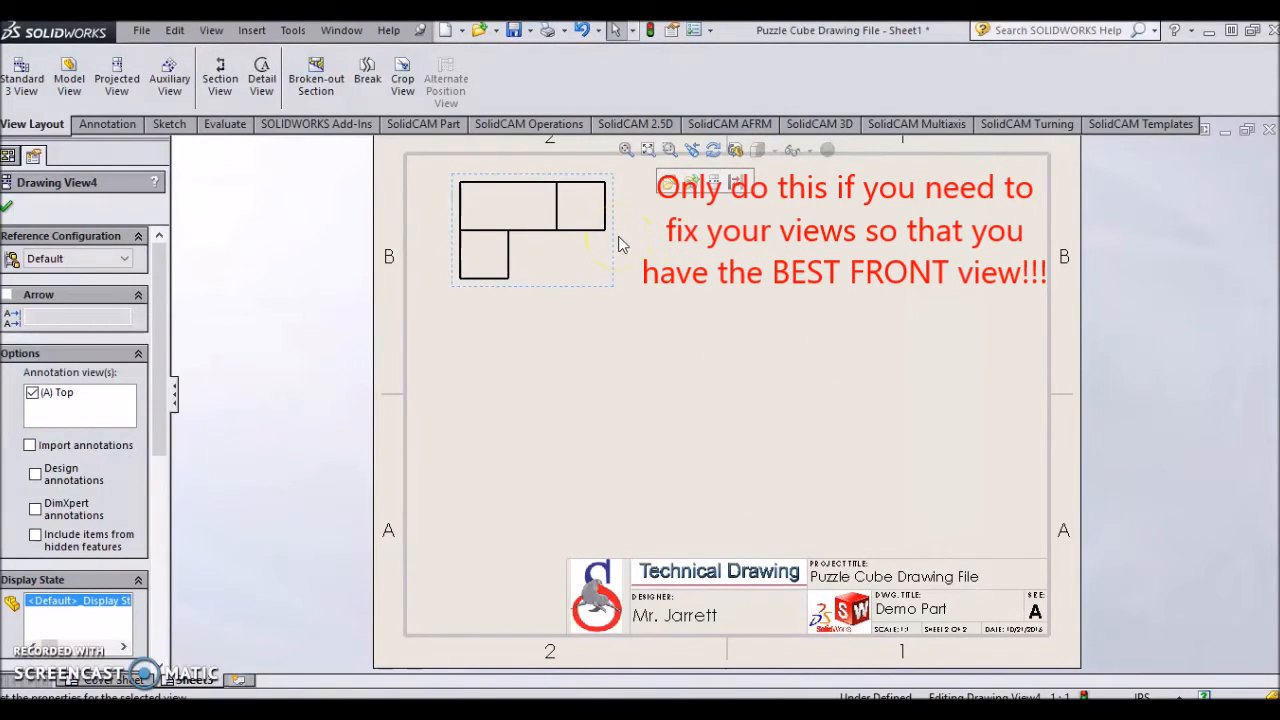
key(Delete)
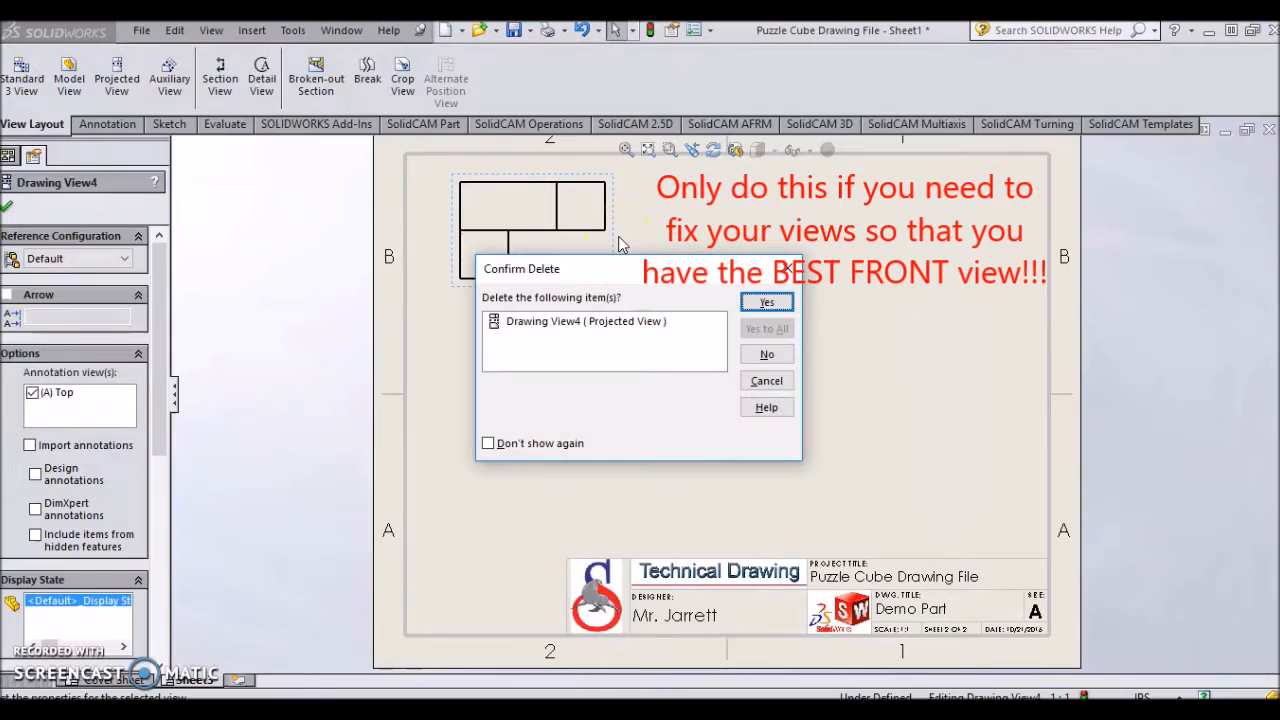
click(765, 303)
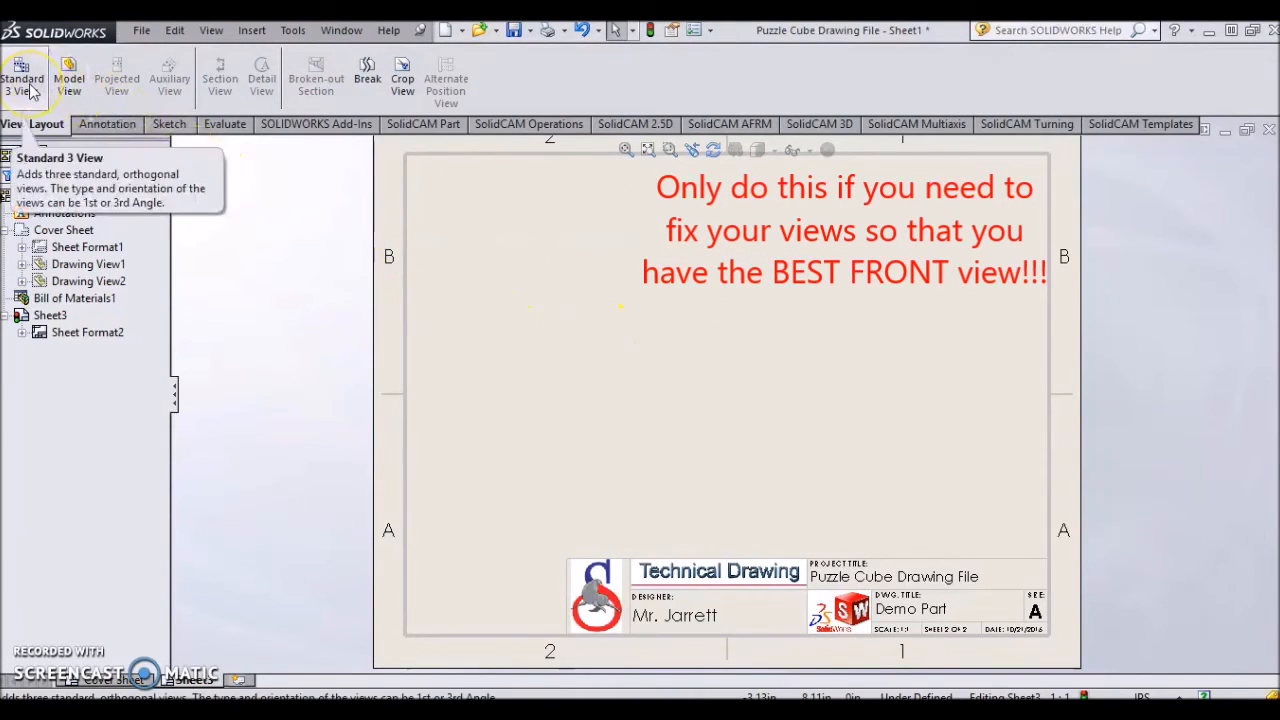
- Start a Model View using the Demo Part.SLDPRT file
click(67, 88)
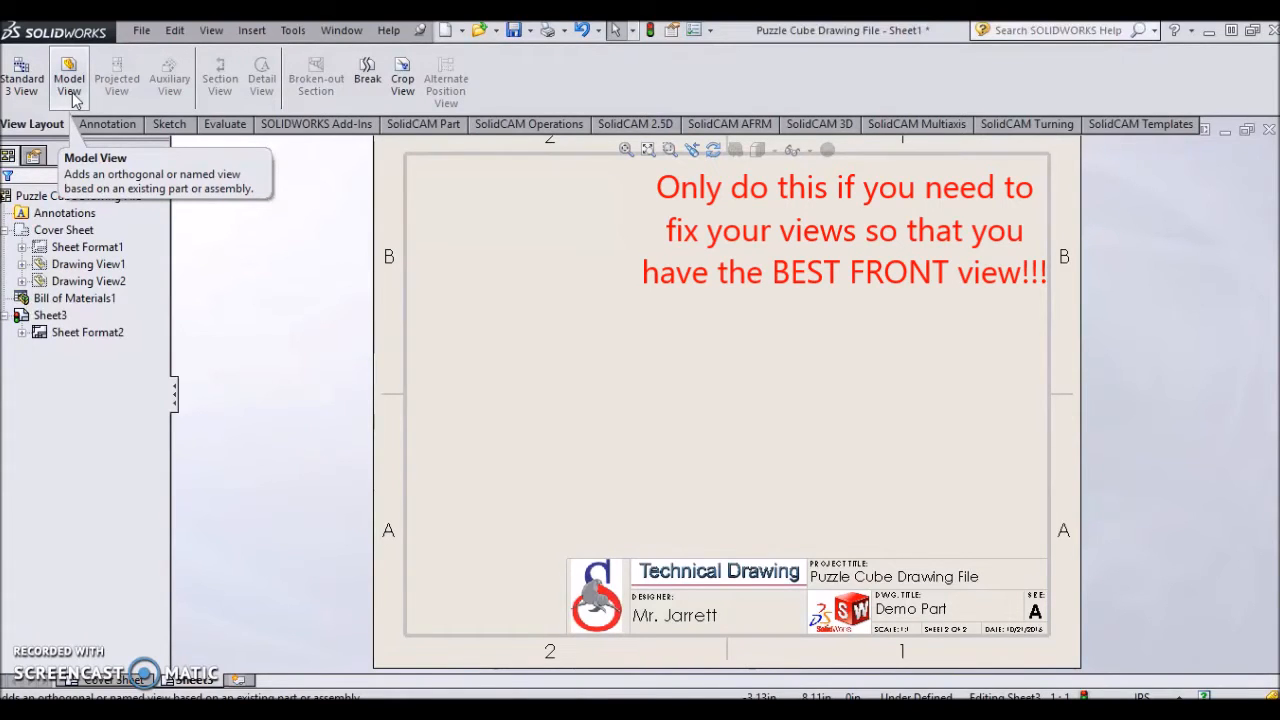
click(70, 88)
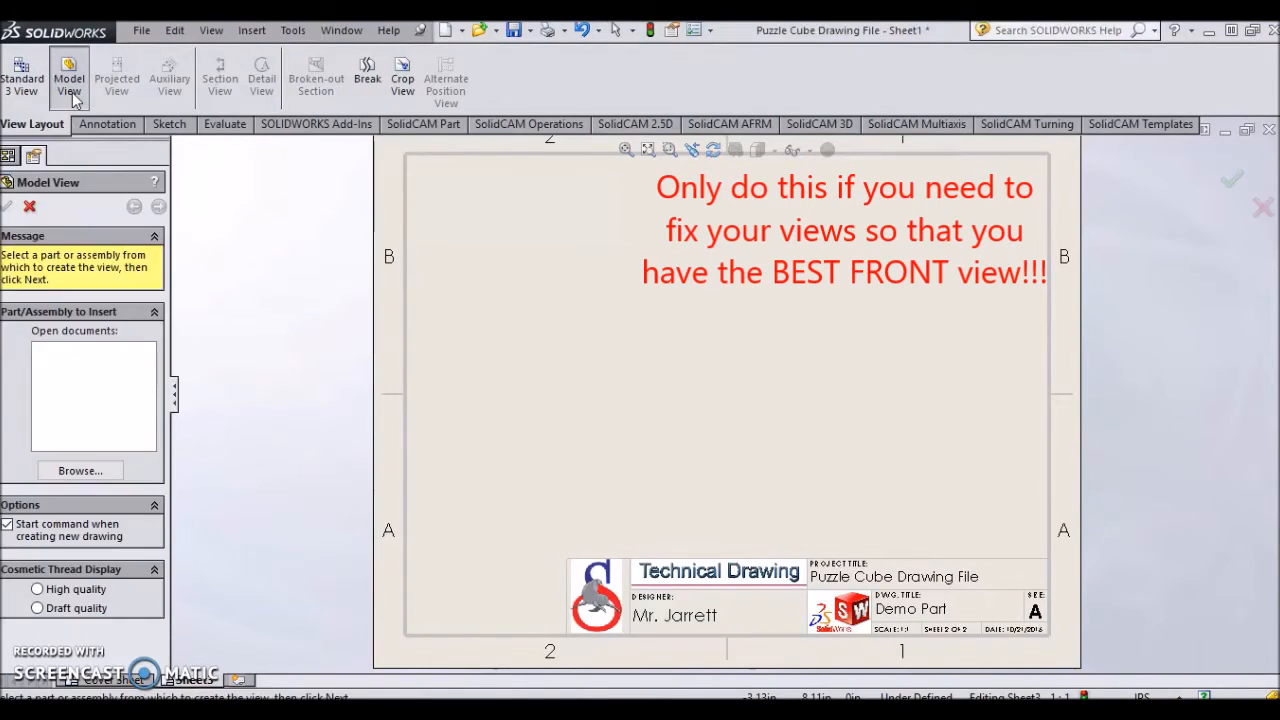
click(110, 469)
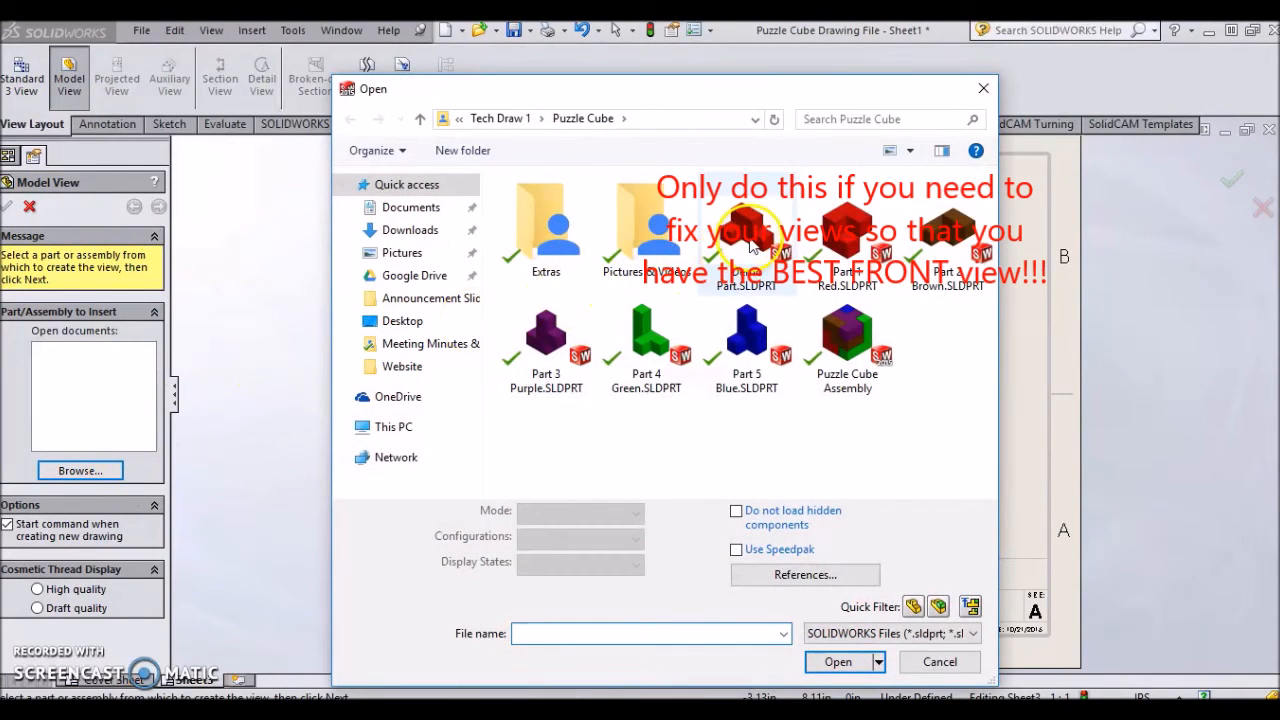
click(748, 240)
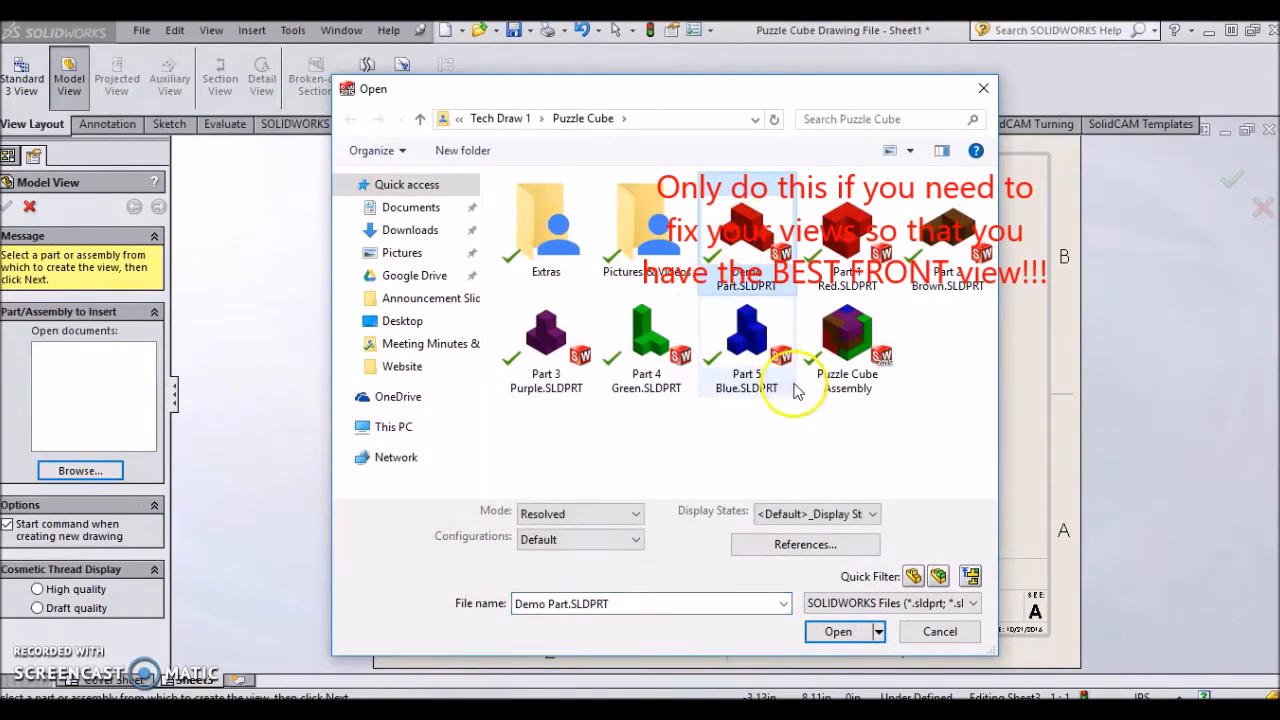
click(866, 637)
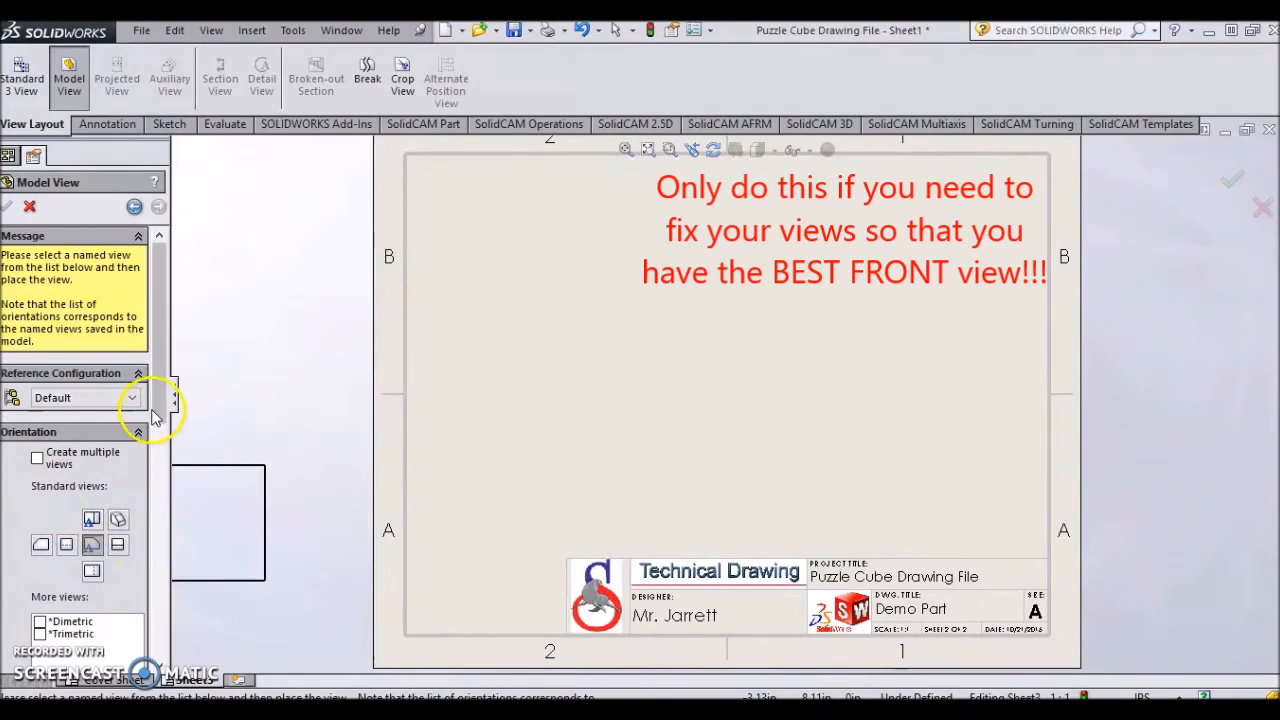
- Set the model view orientation to Front and place it in the sheet's lower-left area, ending the command
drag(163, 400, 172, 462)
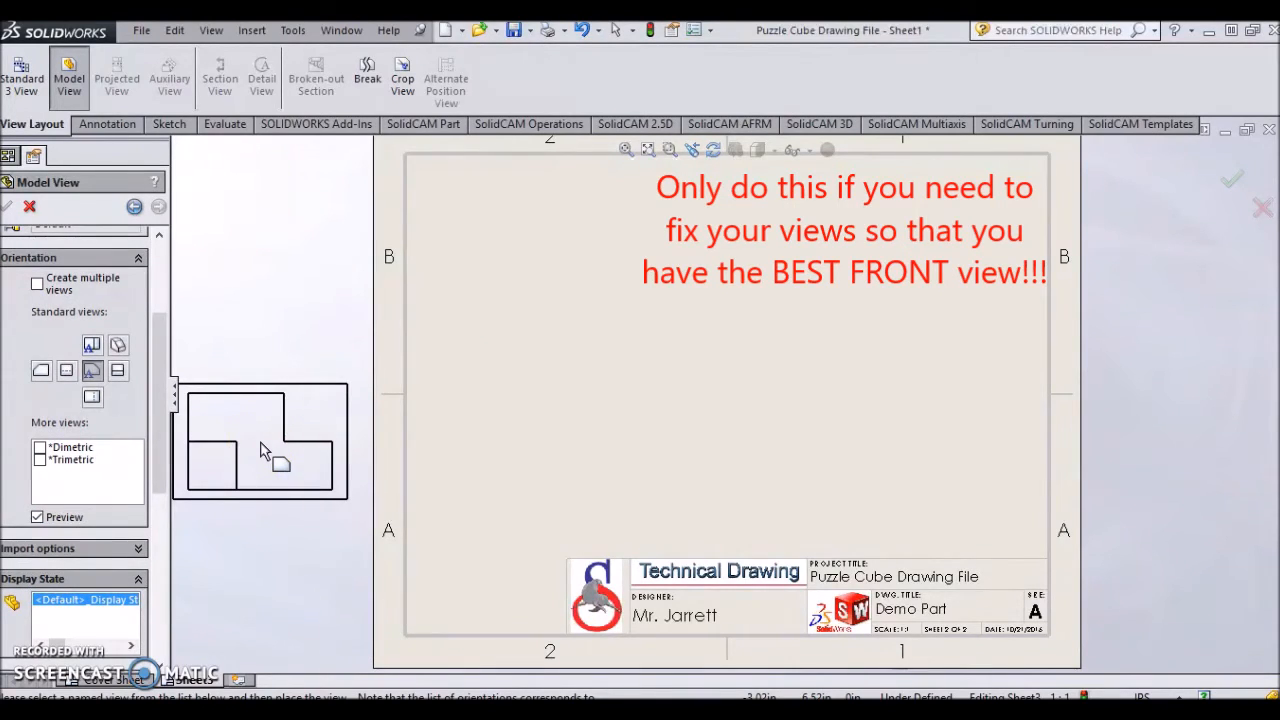
click(272, 447)
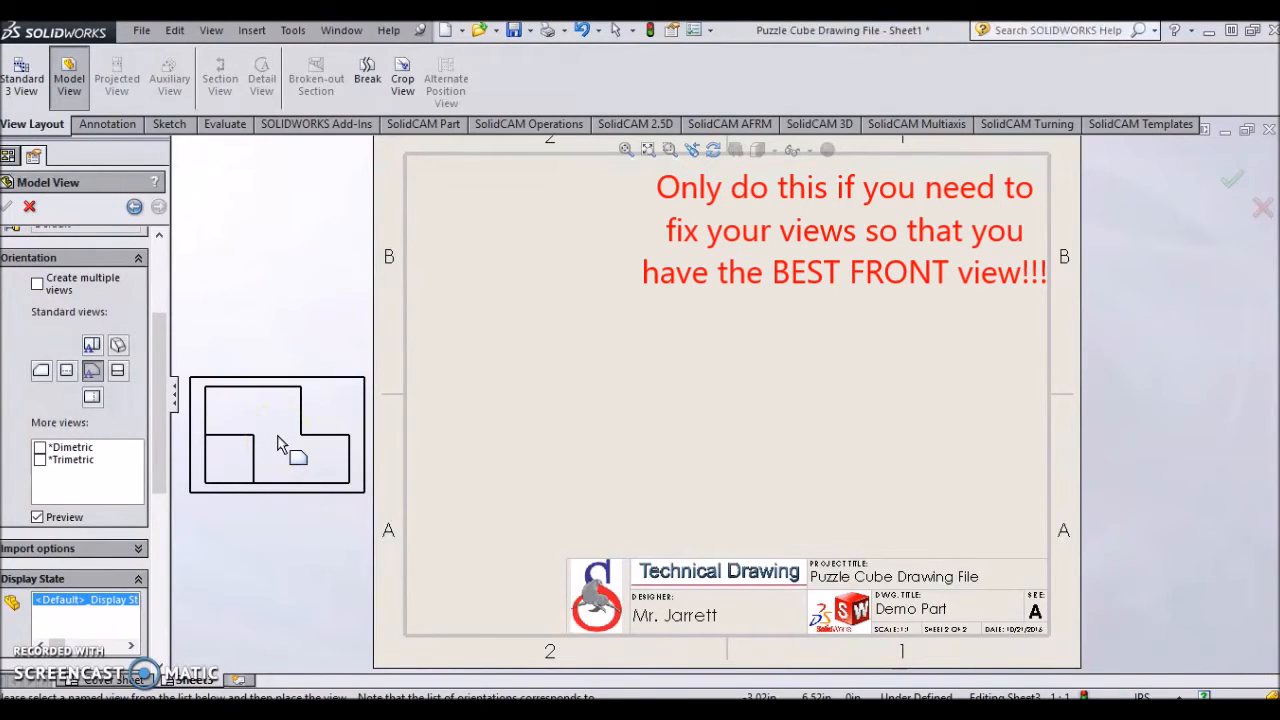
click(117, 370)
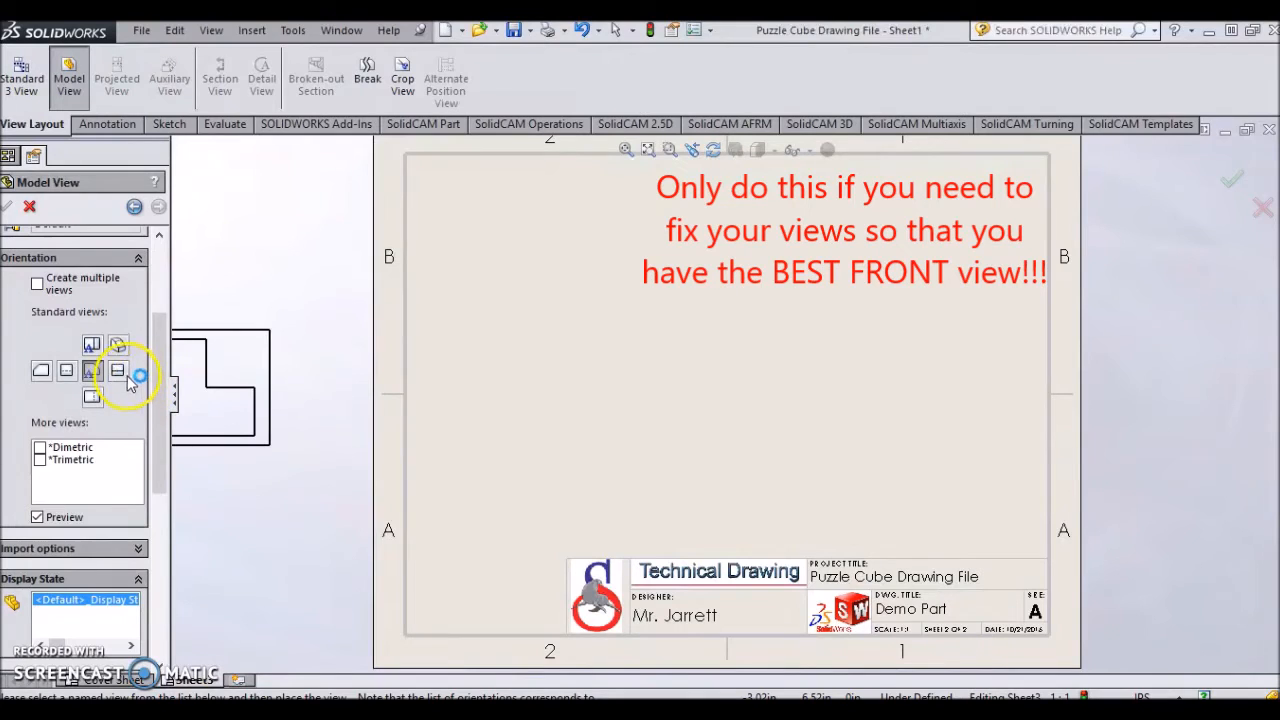
click(343, 438)
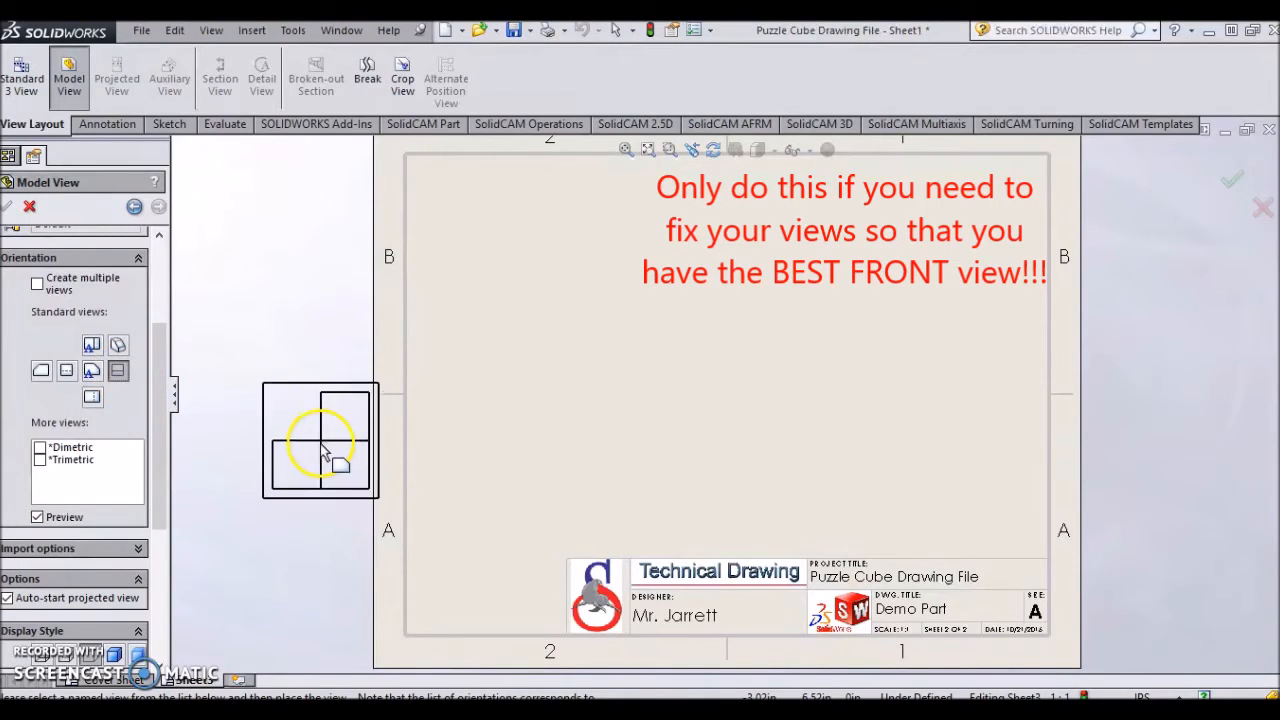
click(92, 372)
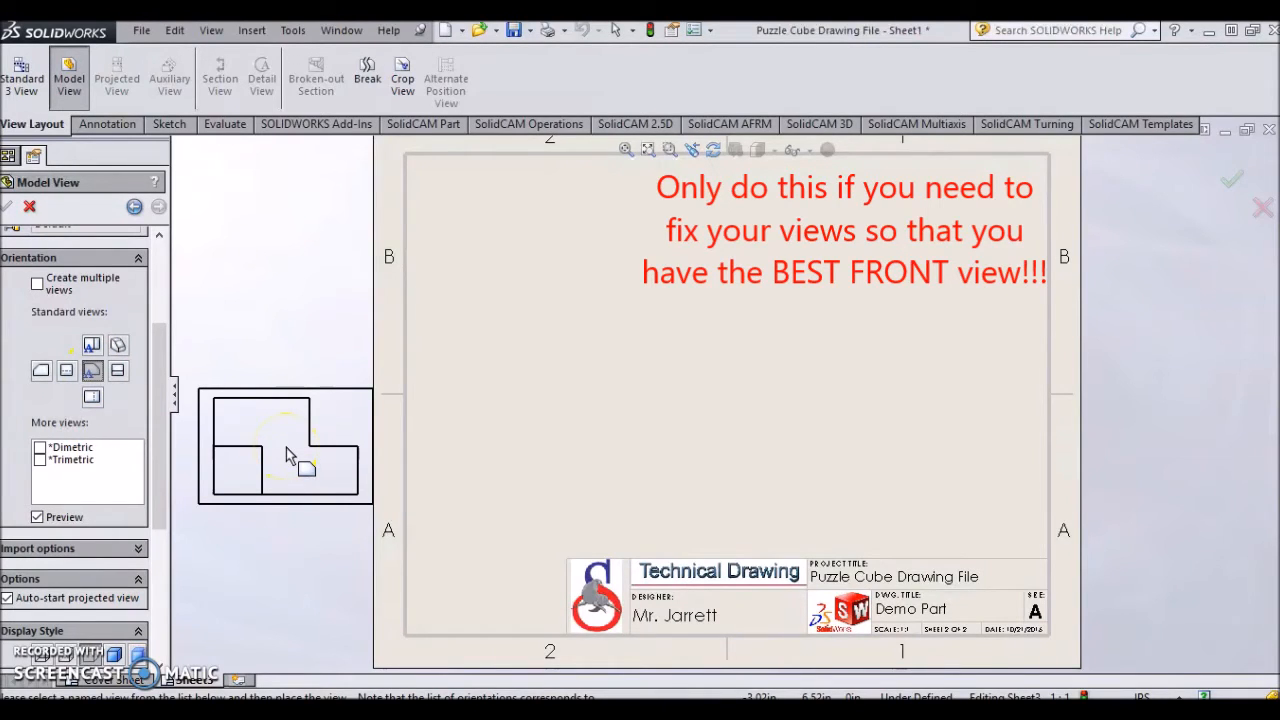
click(41, 370)
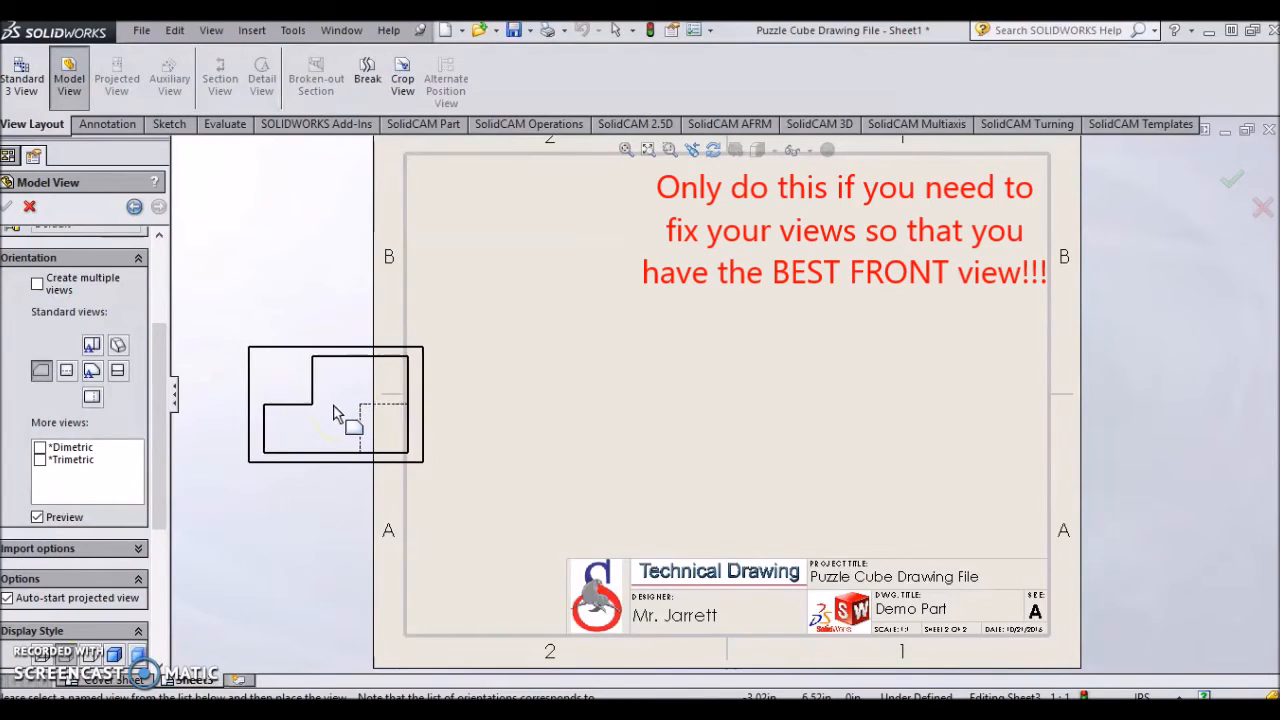
click(91, 370)
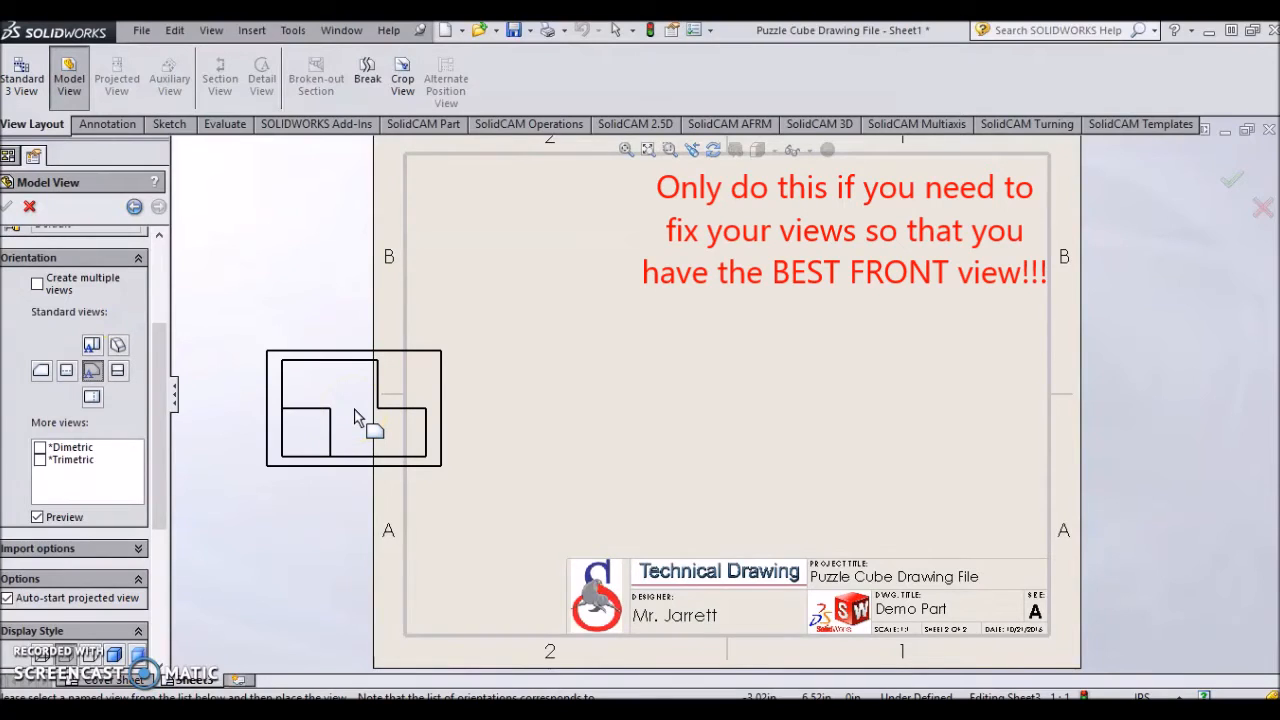
drag(355, 416, 560, 458)
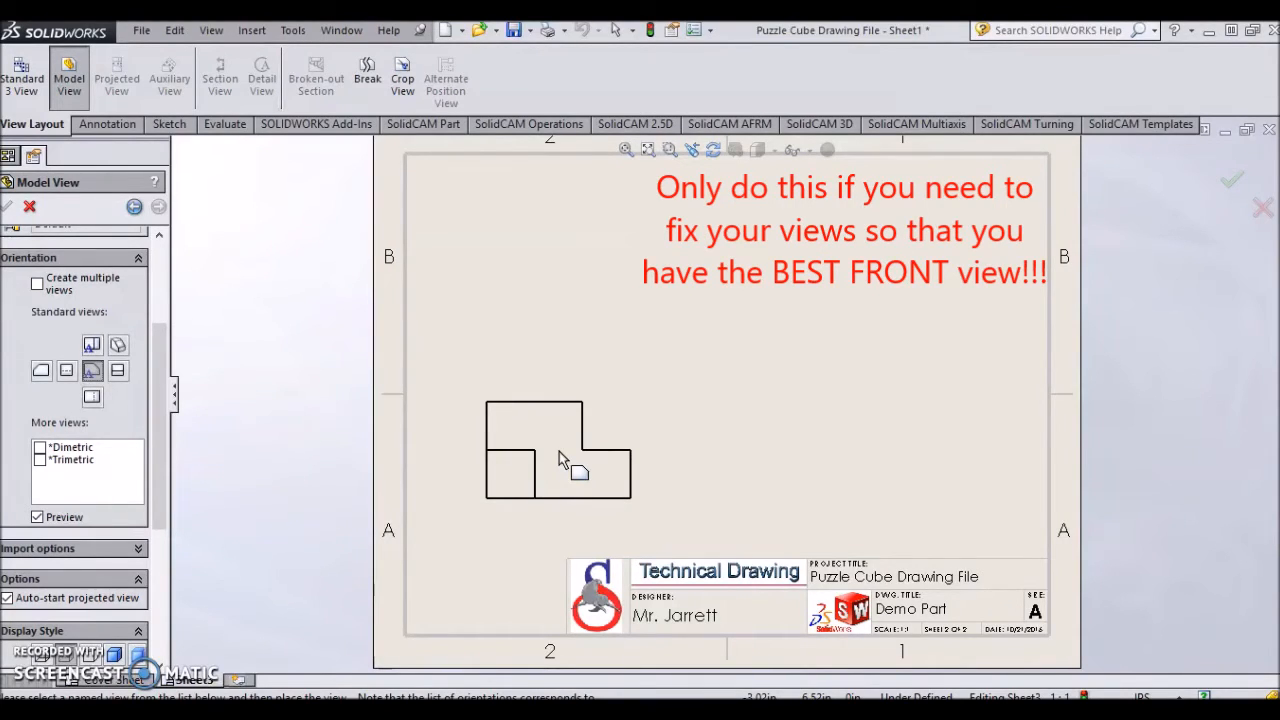
mouse_move(559, 451)
mouse_down()
mouse_move(566, 410)
mouse_move(617, 457)
mouse_move(592, 438)
mouse_move(561, 452)
mouse_move(572, 457)
mouse_up()
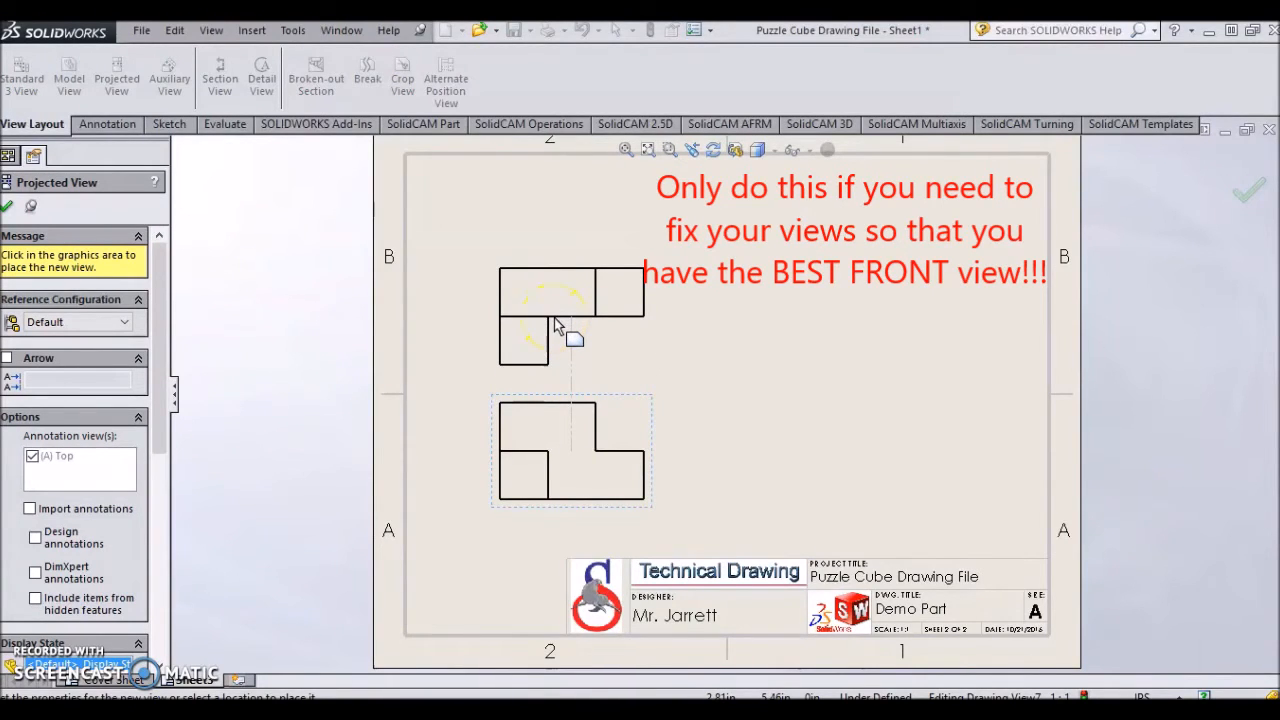
key(Escape)
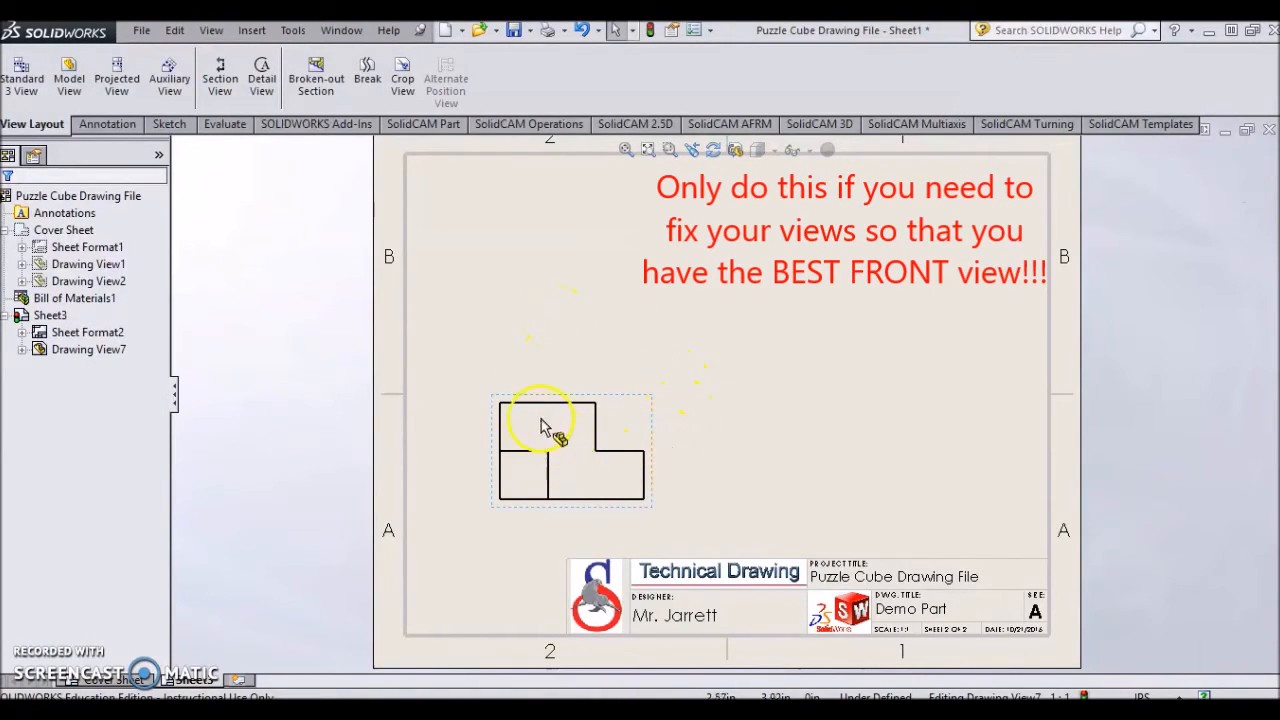
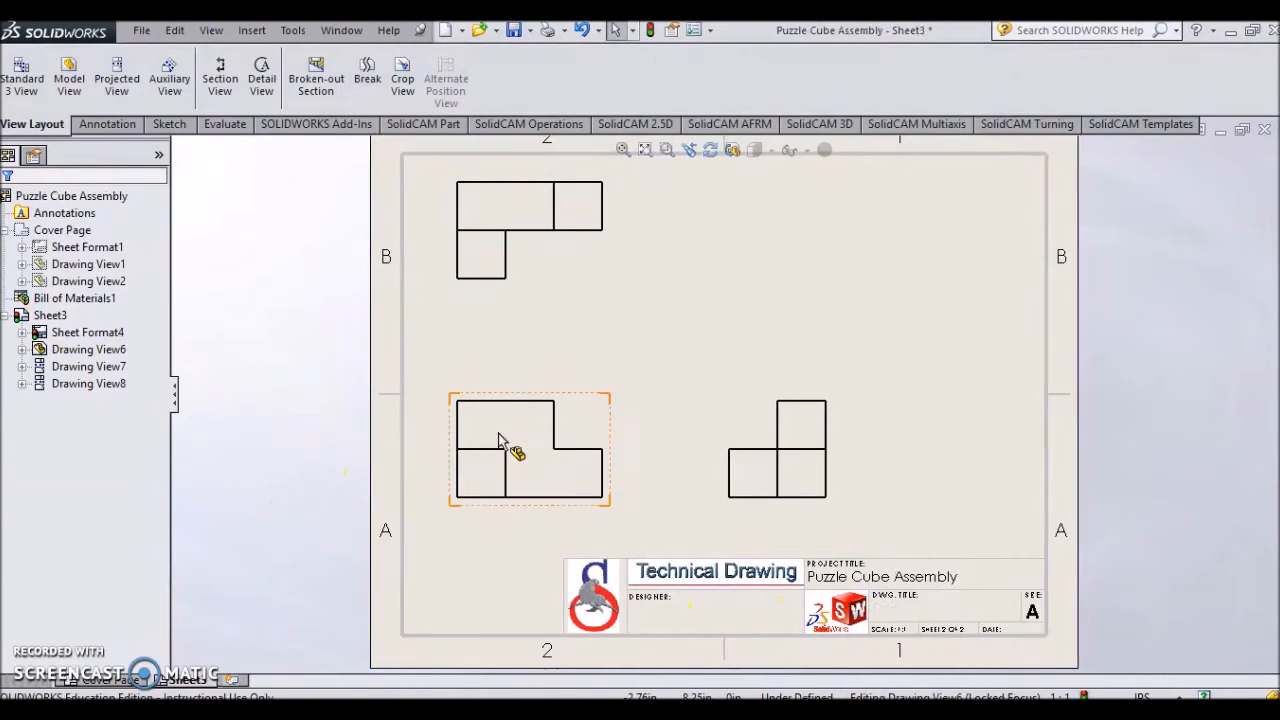
- Project a new view from the front view with Shaded With Edges display, placing it above and right of the front view
double_click(509, 443)
click(826, 284)
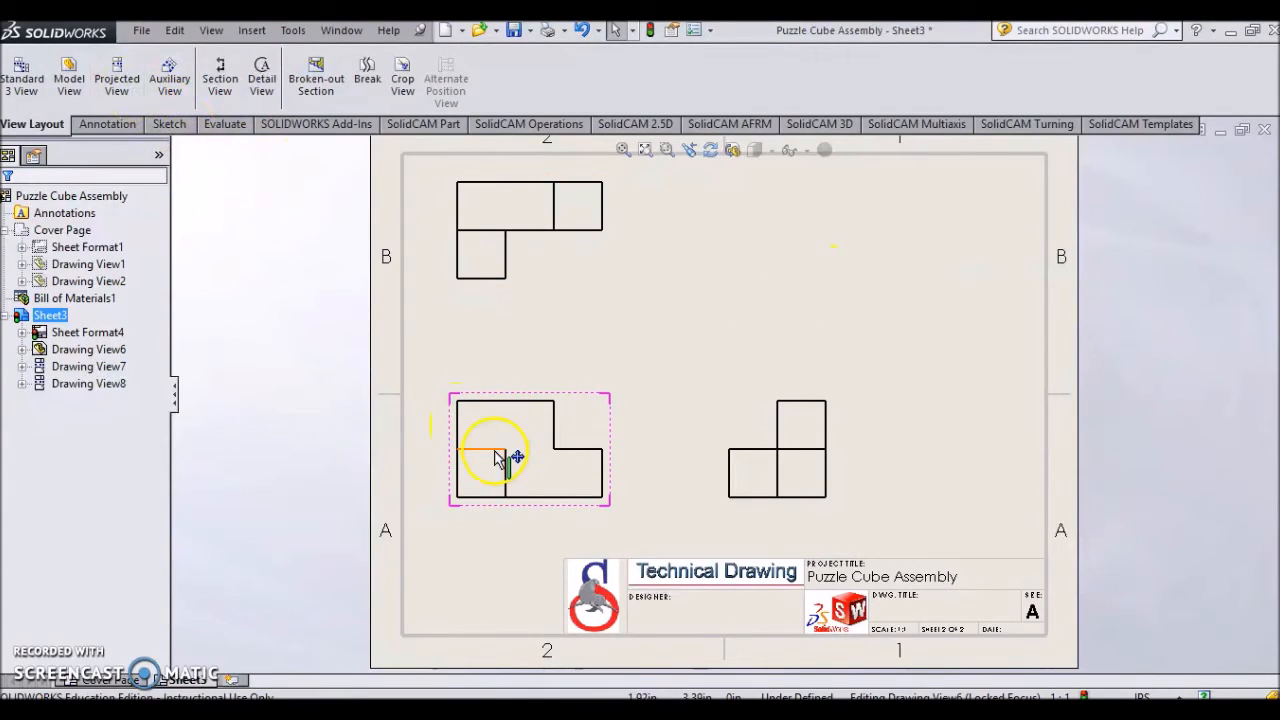
click(135, 92)
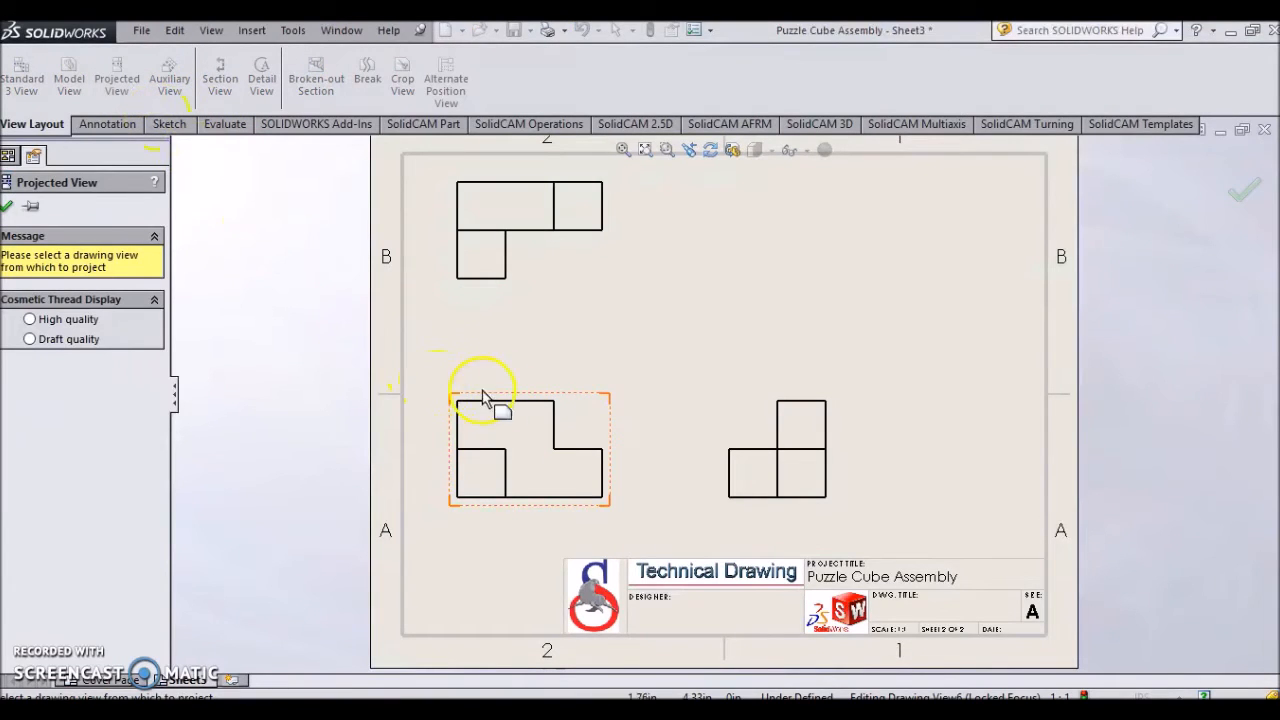
click(567, 420)
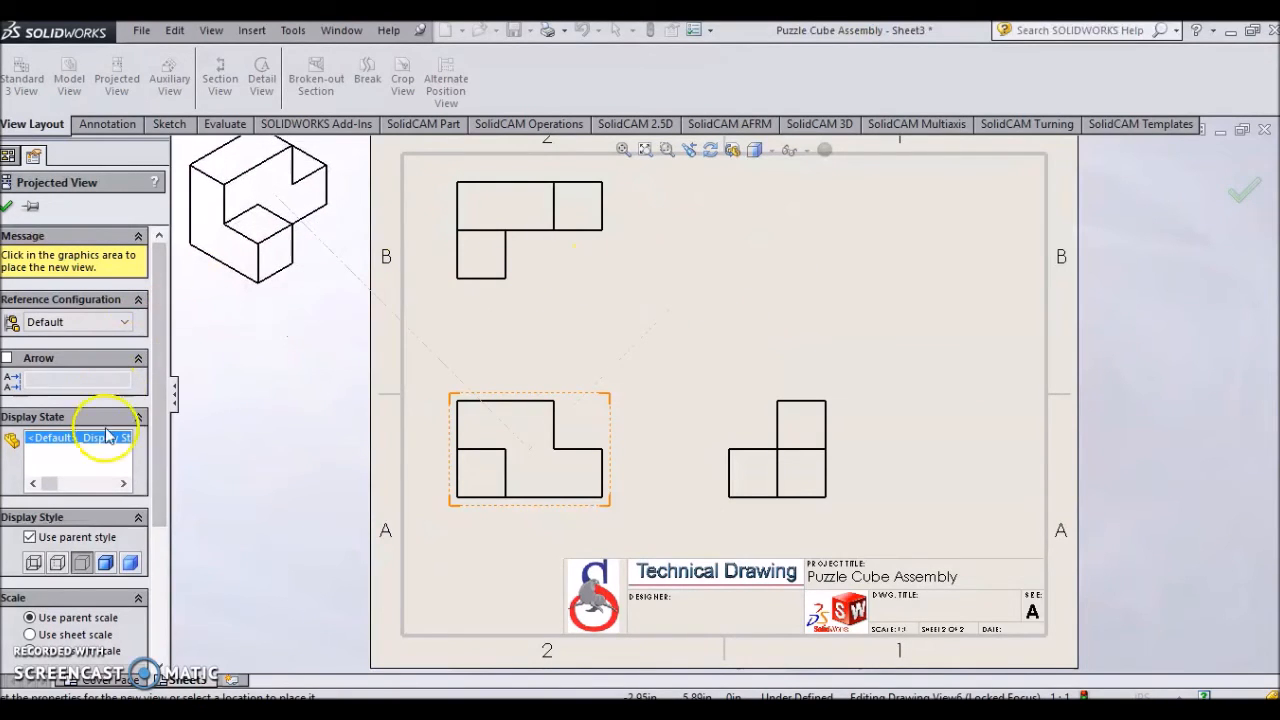
scroll(103, 528, down, 3)
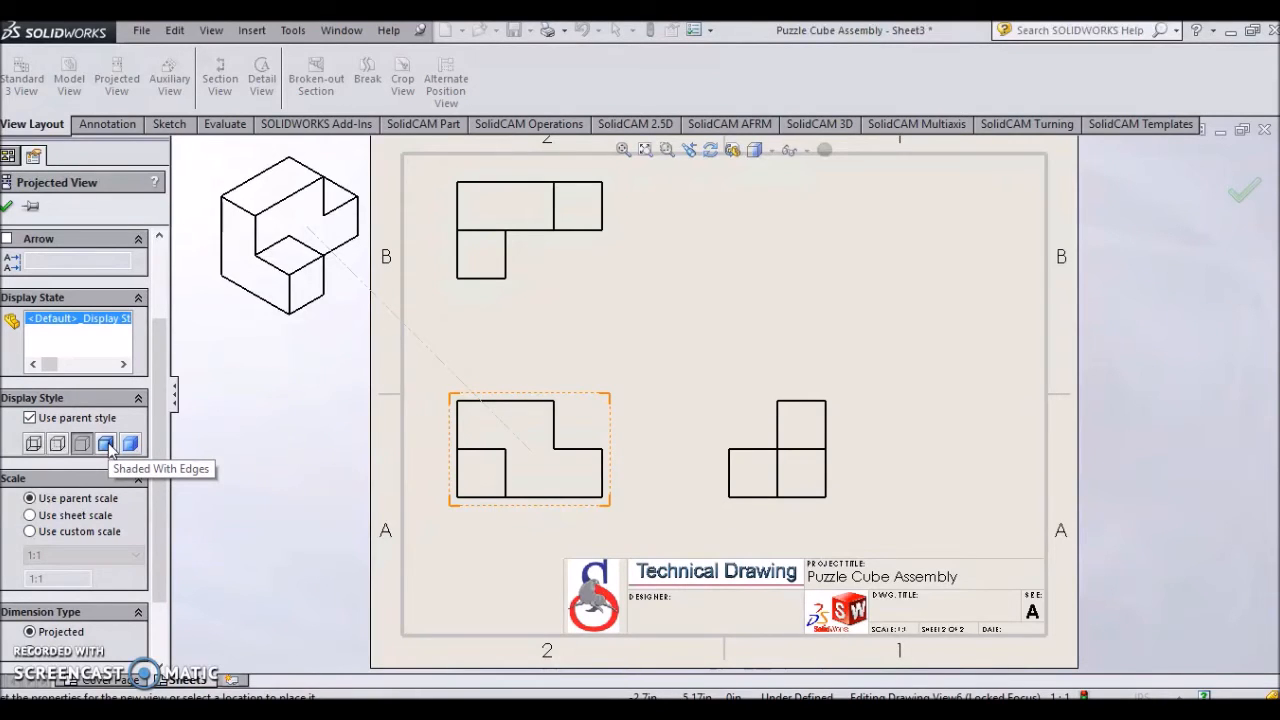
click(107, 445)
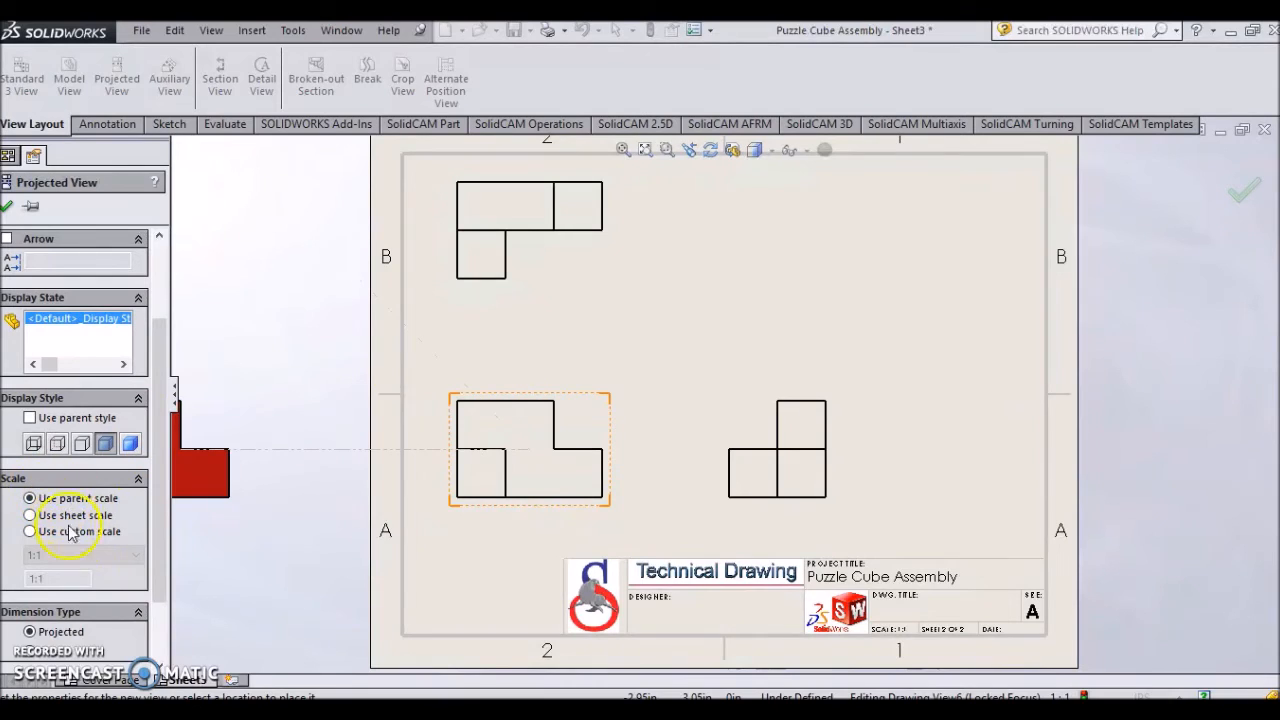
scroll(140, 488, down, 3)
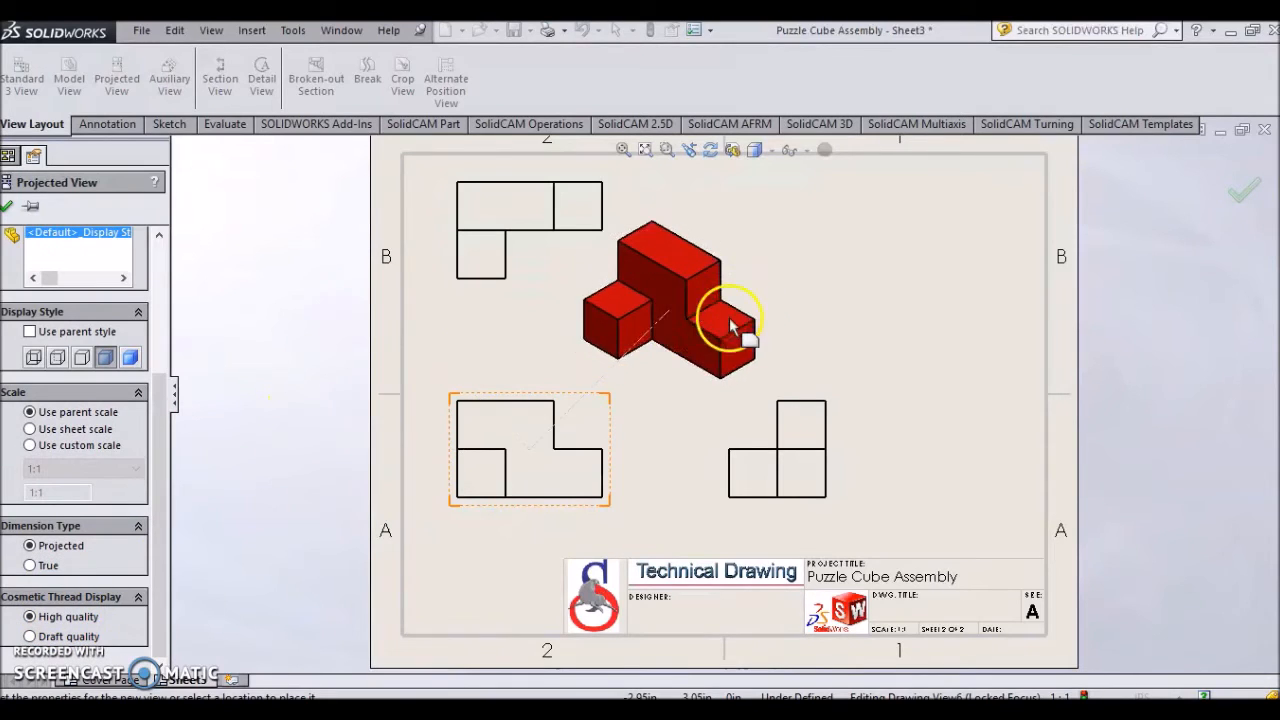
click(767, 313)
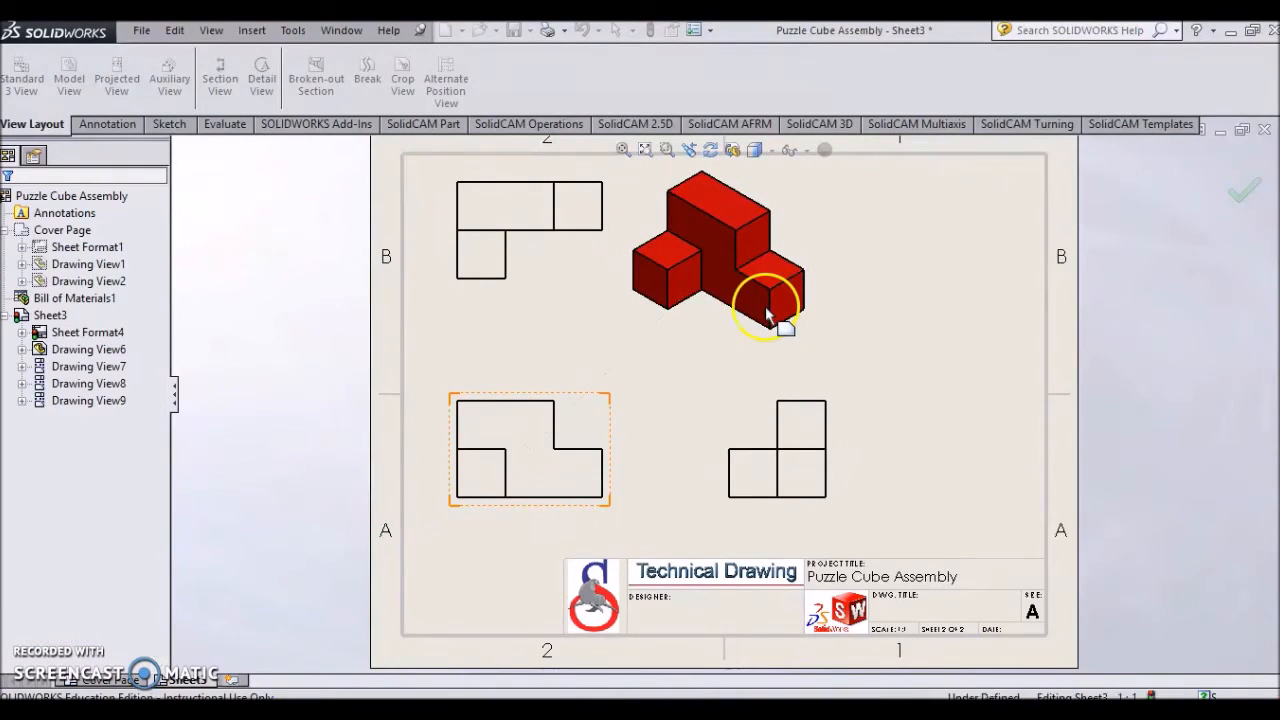
- Move the shaded isometric view into the sheet's upper-right corner and close its properties
mouse_move(820, 337)
mouse_down()
mouse_move(814, 349)
mouse_move(1034, 340)
mouse_up()
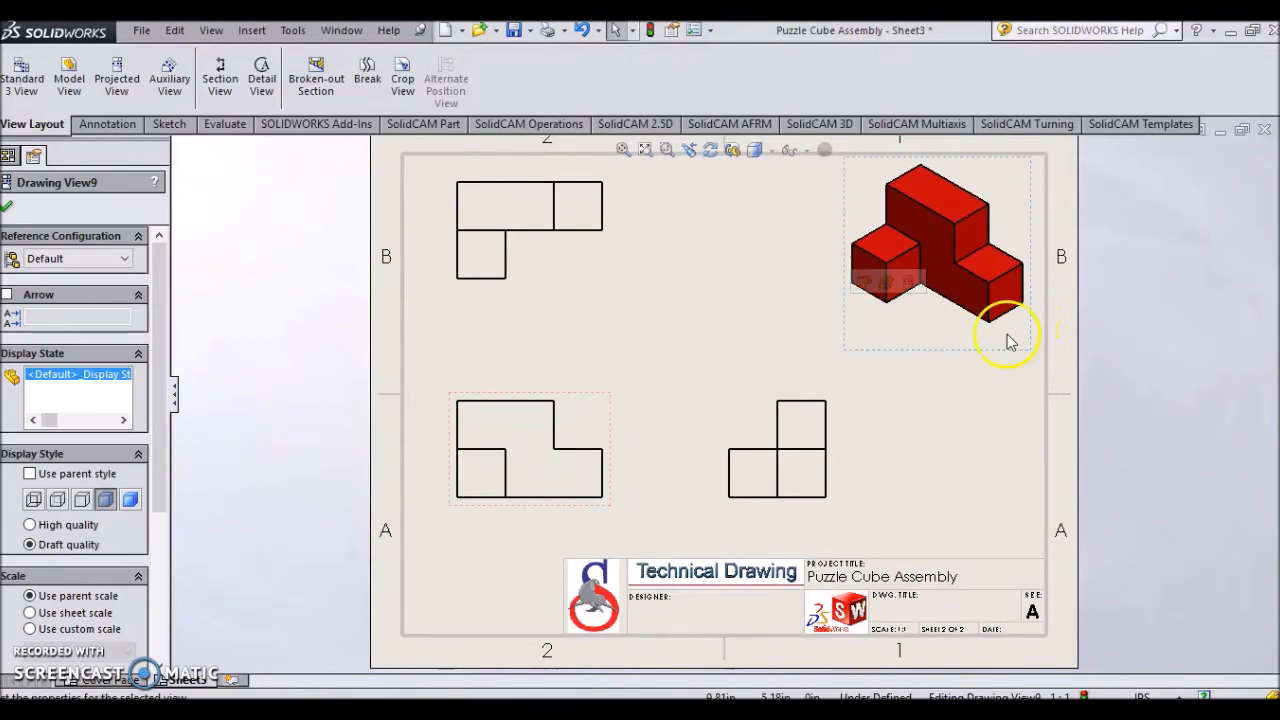
click(8, 207)
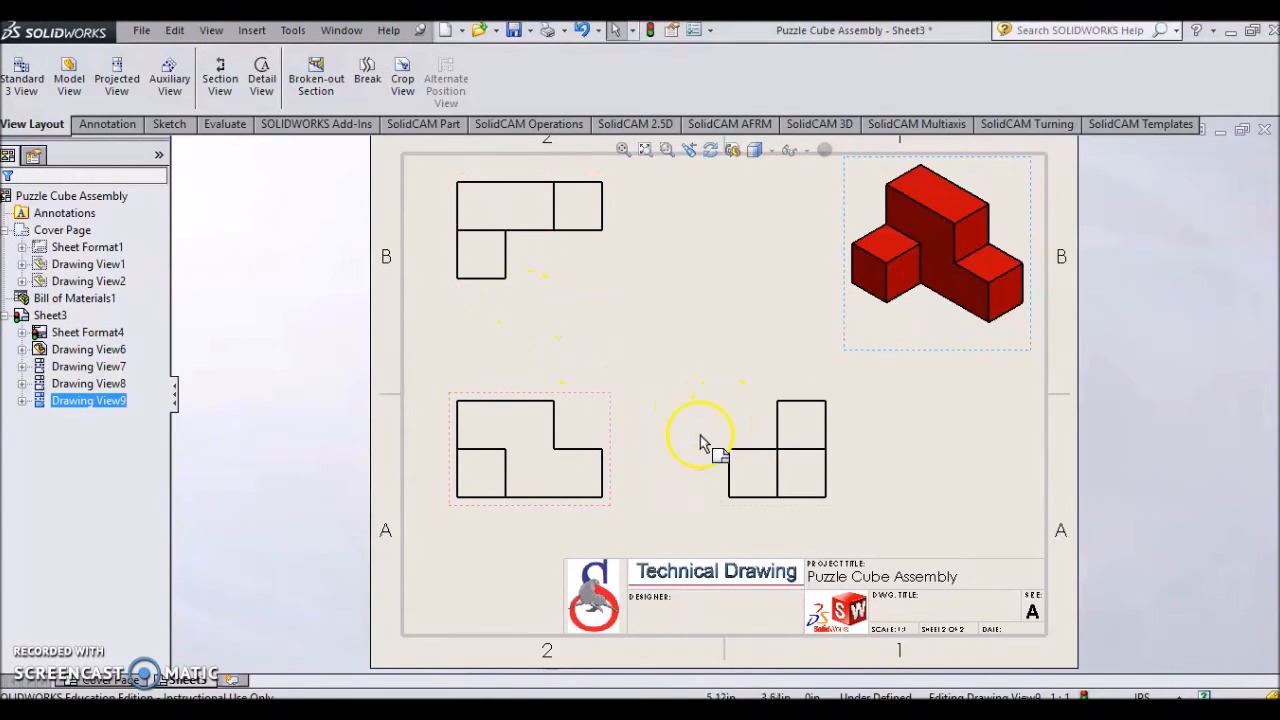
- Set the front view's display style to Hidden Lines Visible
click(611, 421)
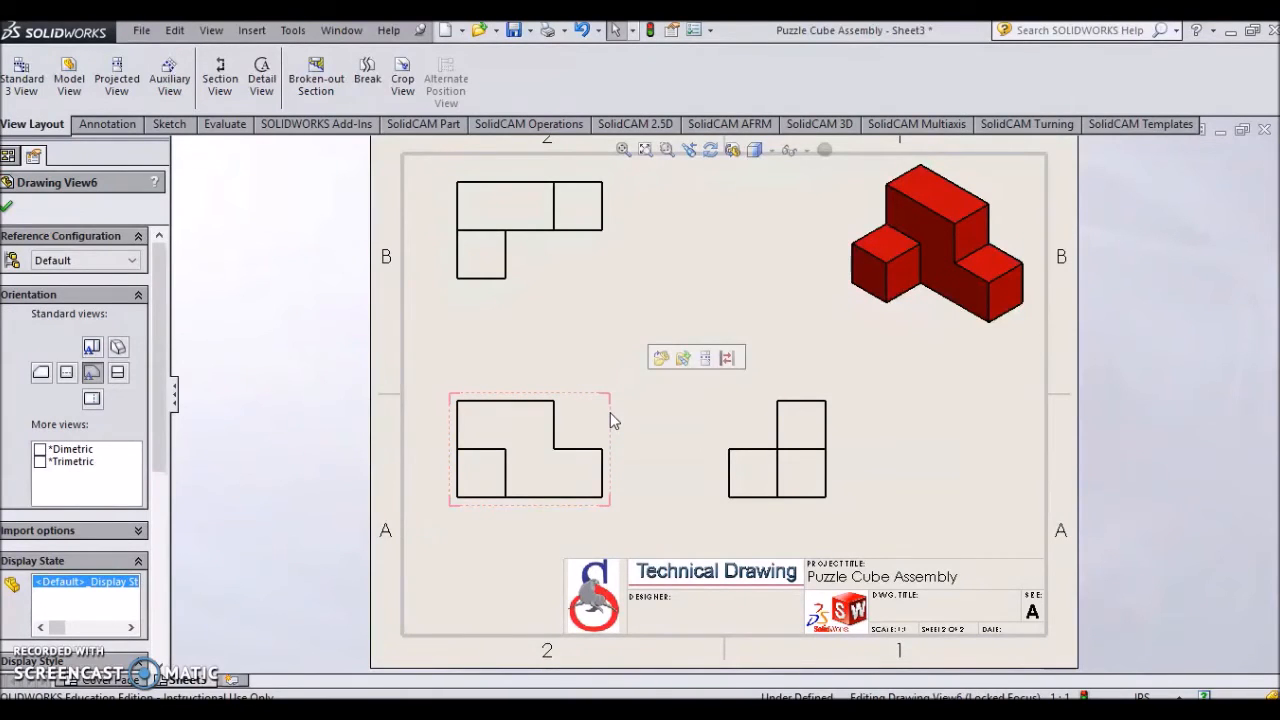
scroll(157, 440, down, 4)
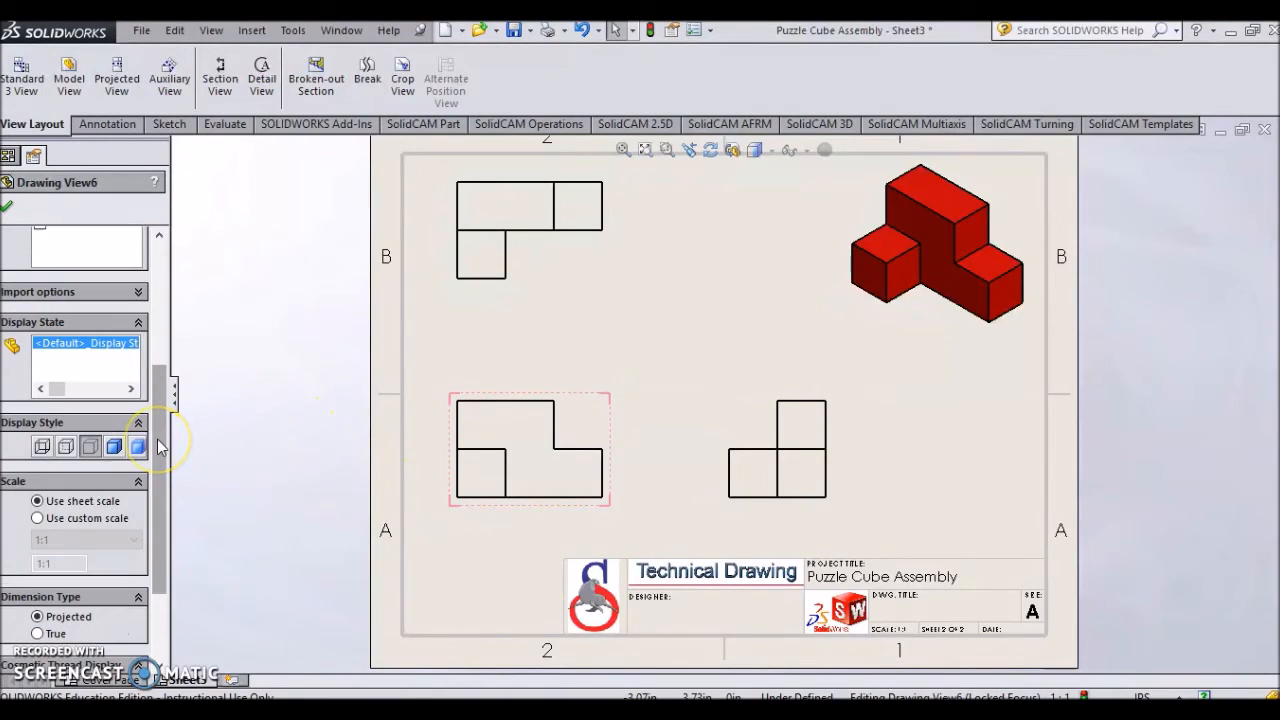
scroll(157, 446, down, 2)
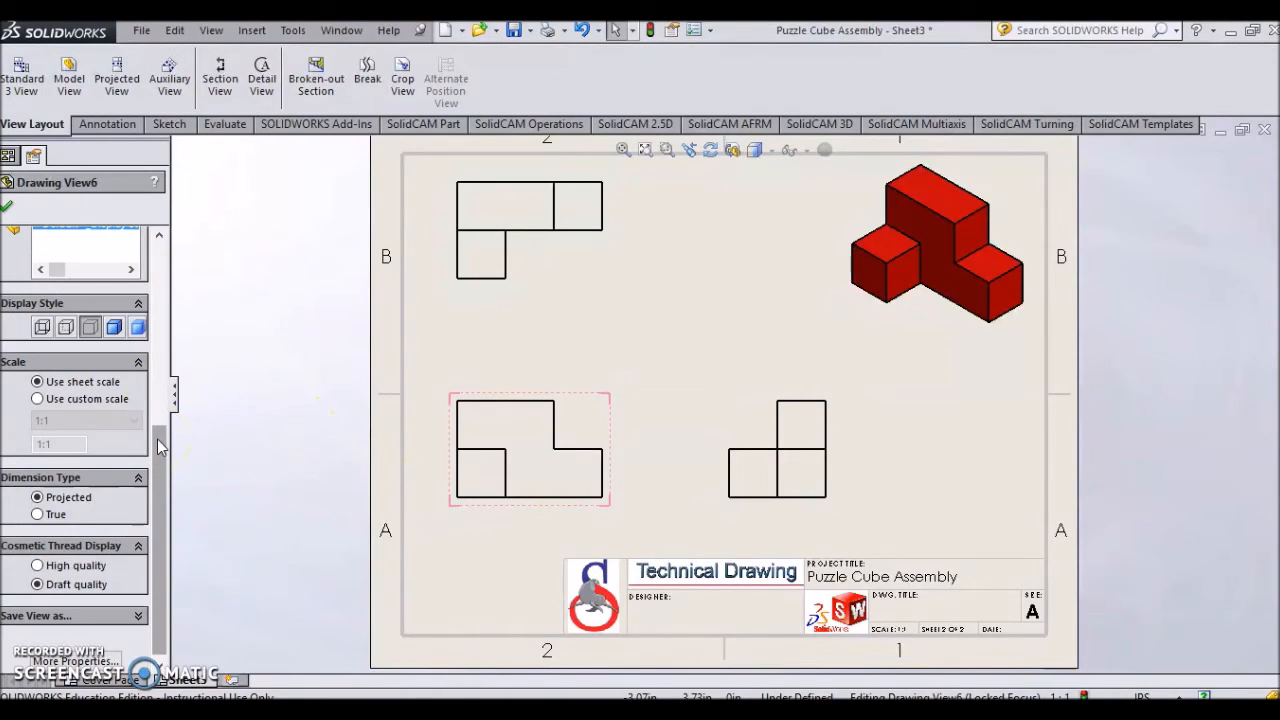
click(89, 329)
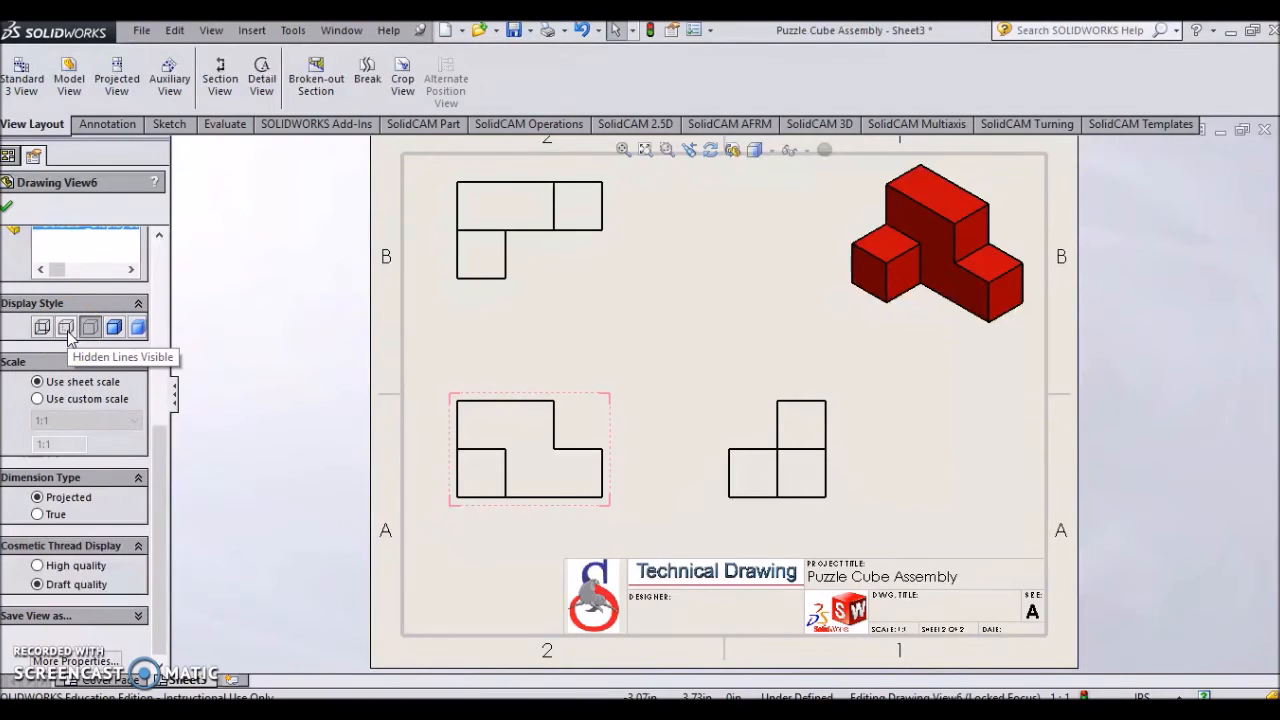
click(66, 329)
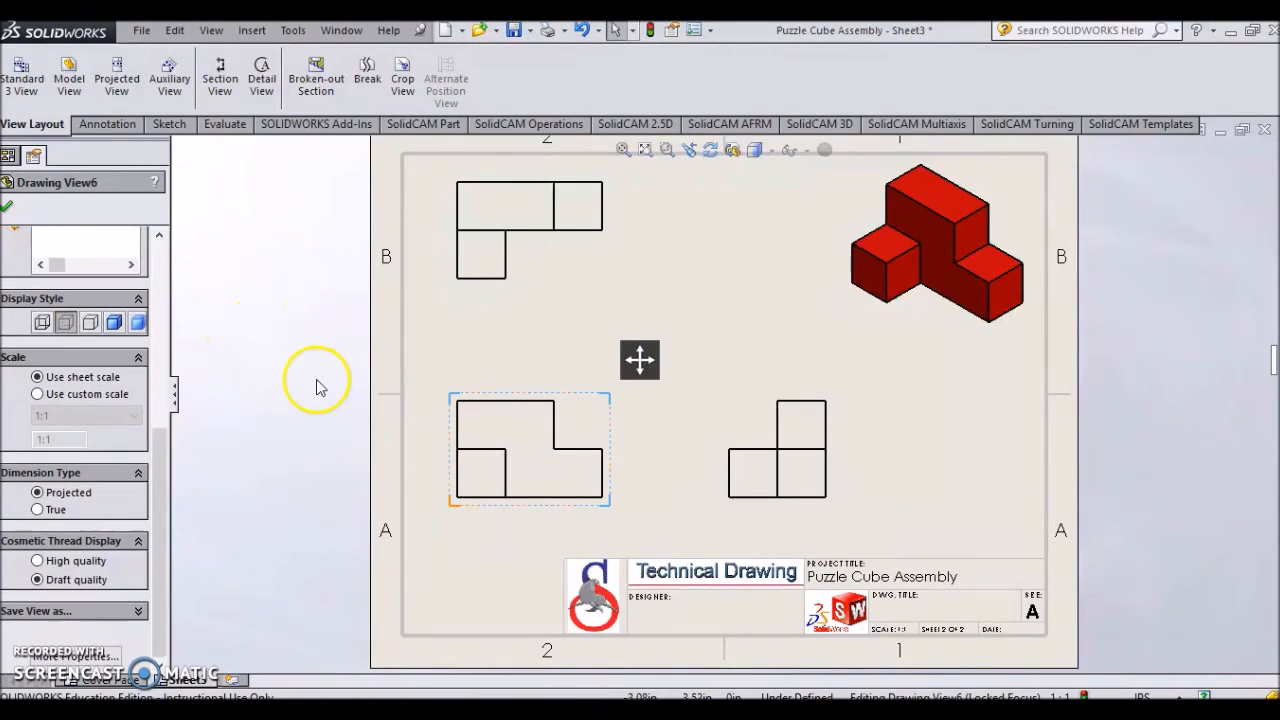
click(9, 207)
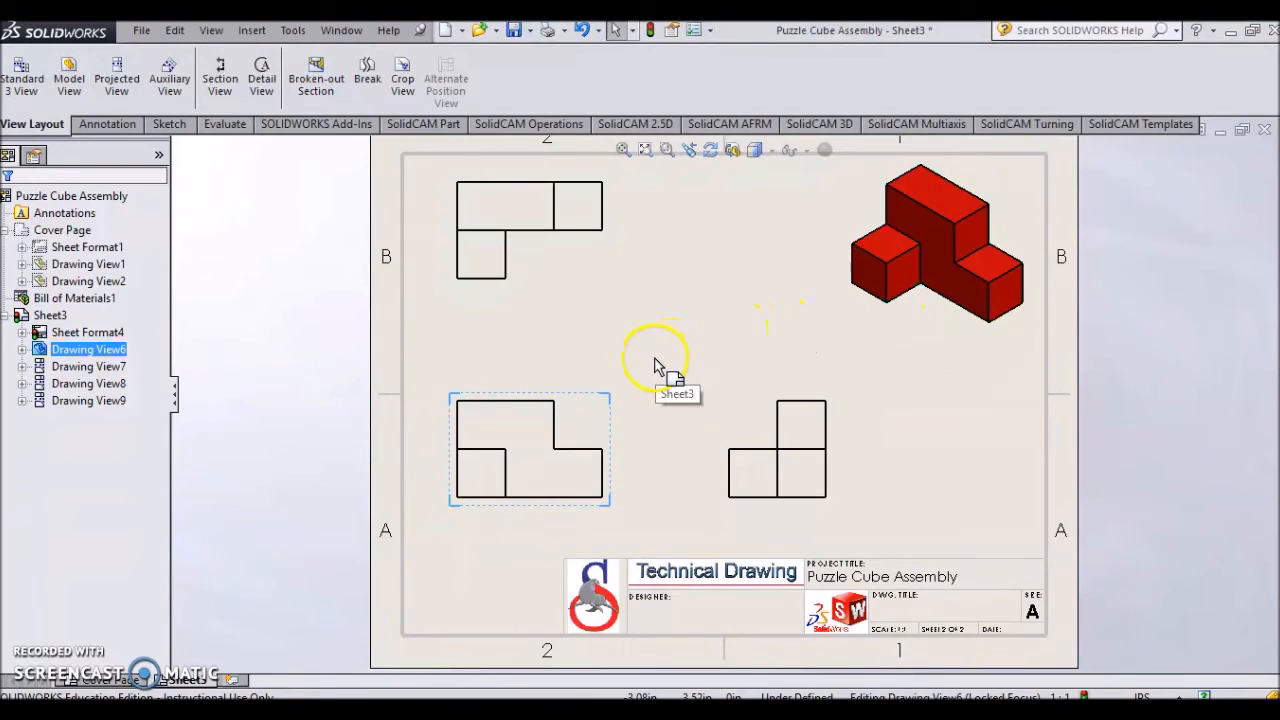
- Open the top view's properties to inspect its display style, then close them and deselect
key(f)
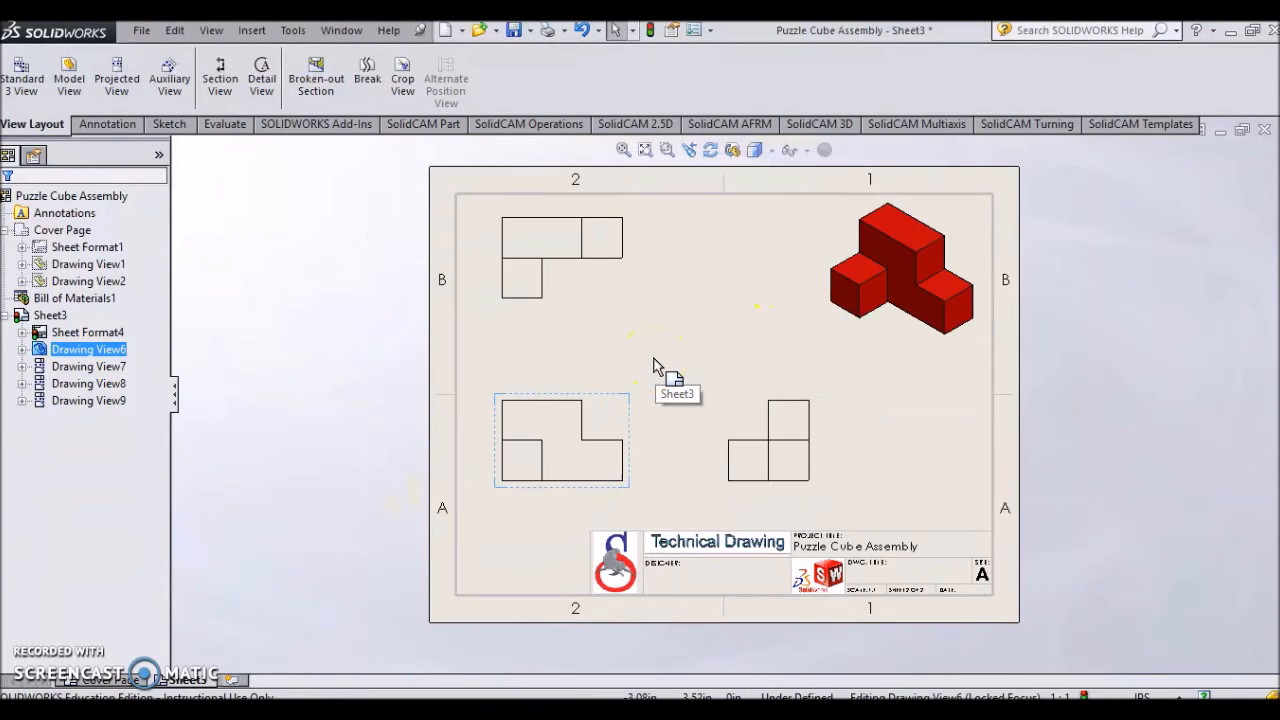
scroll(655, 365, down, 1)
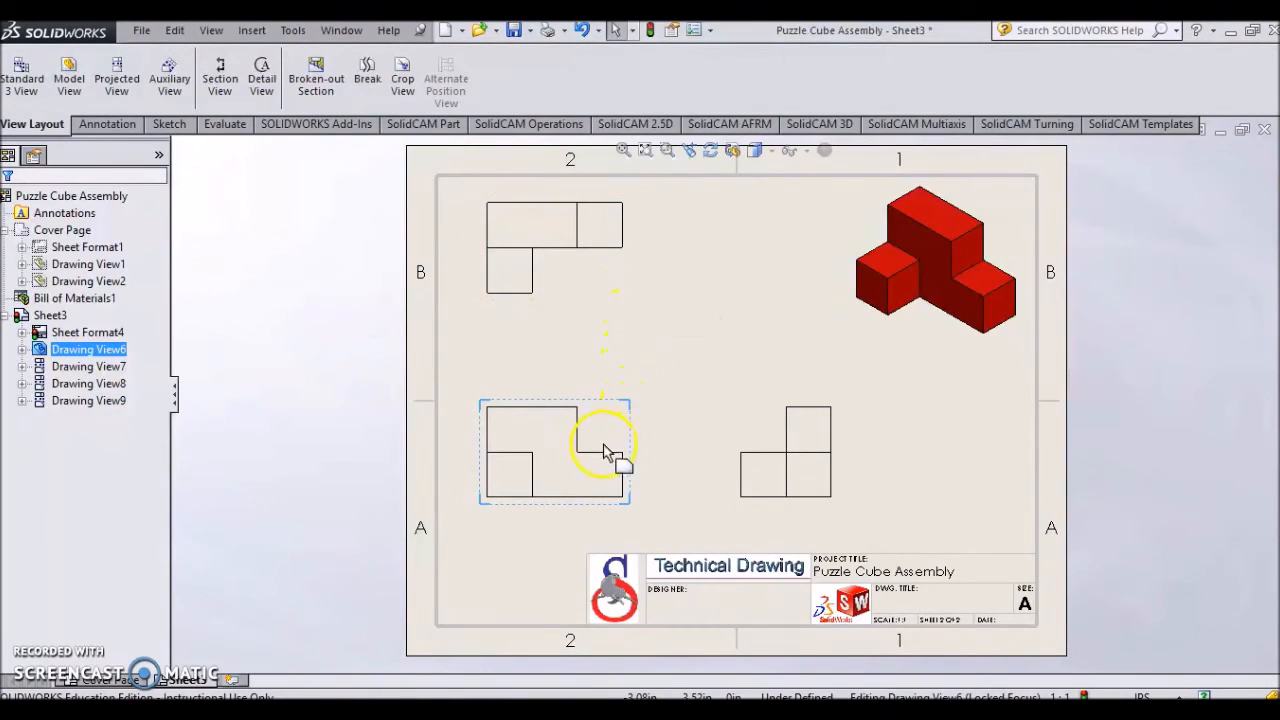
click(632, 292)
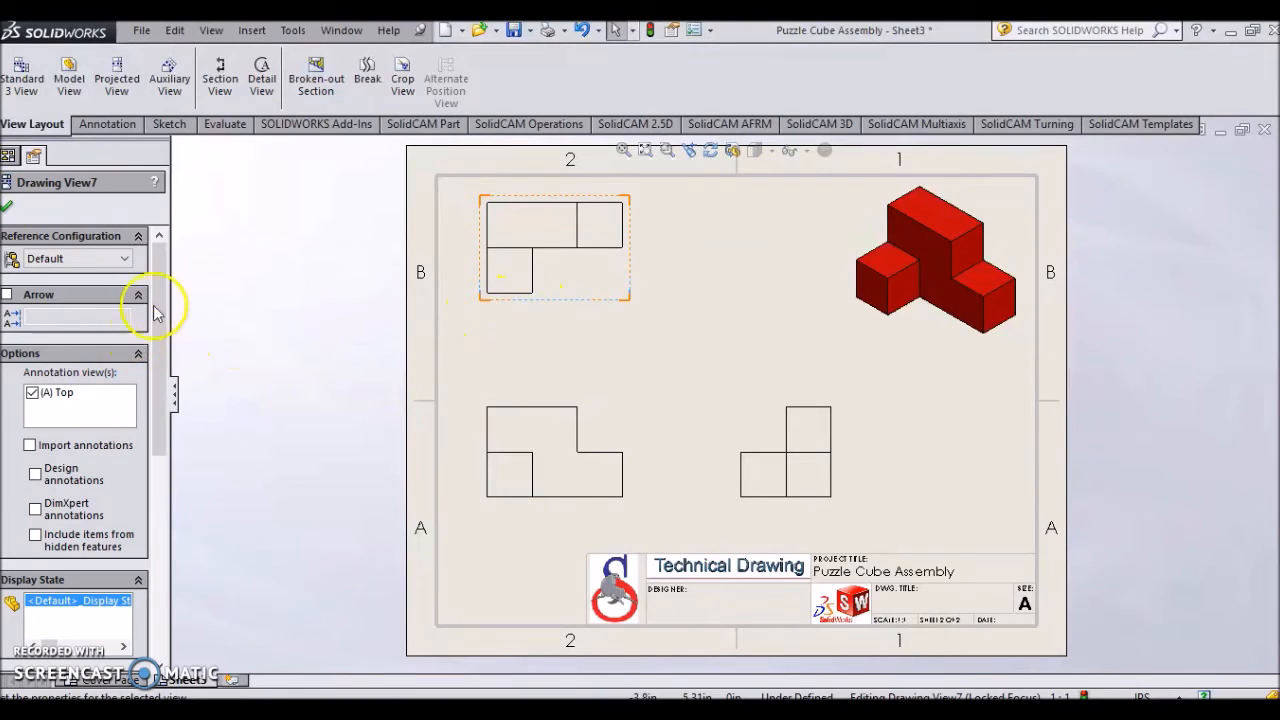
drag(160, 298, 163, 491)
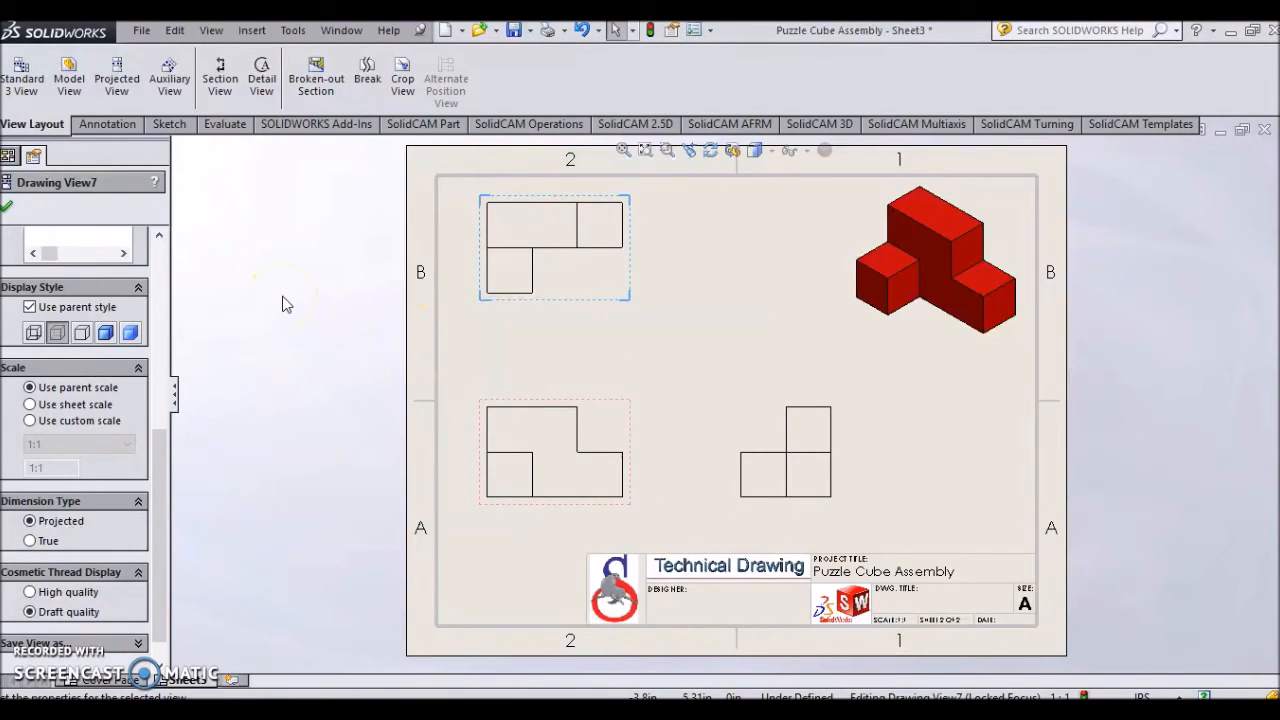
click(8, 207)
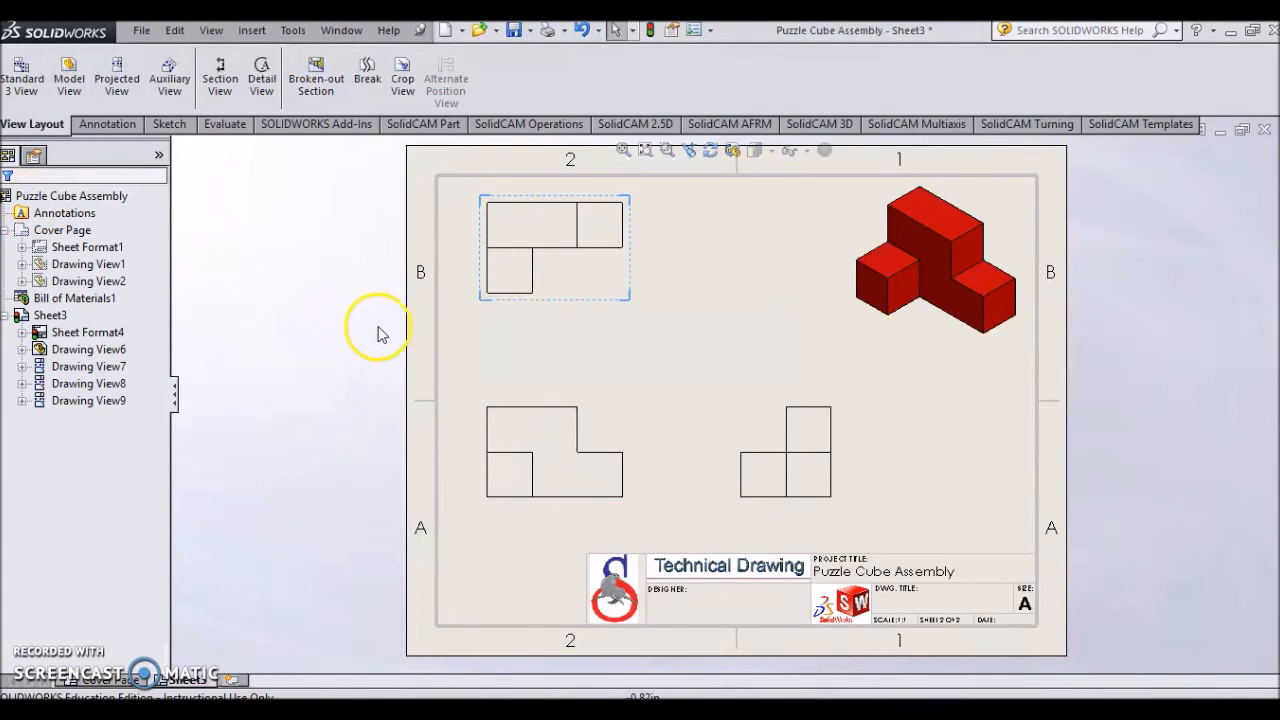
click(687, 330)
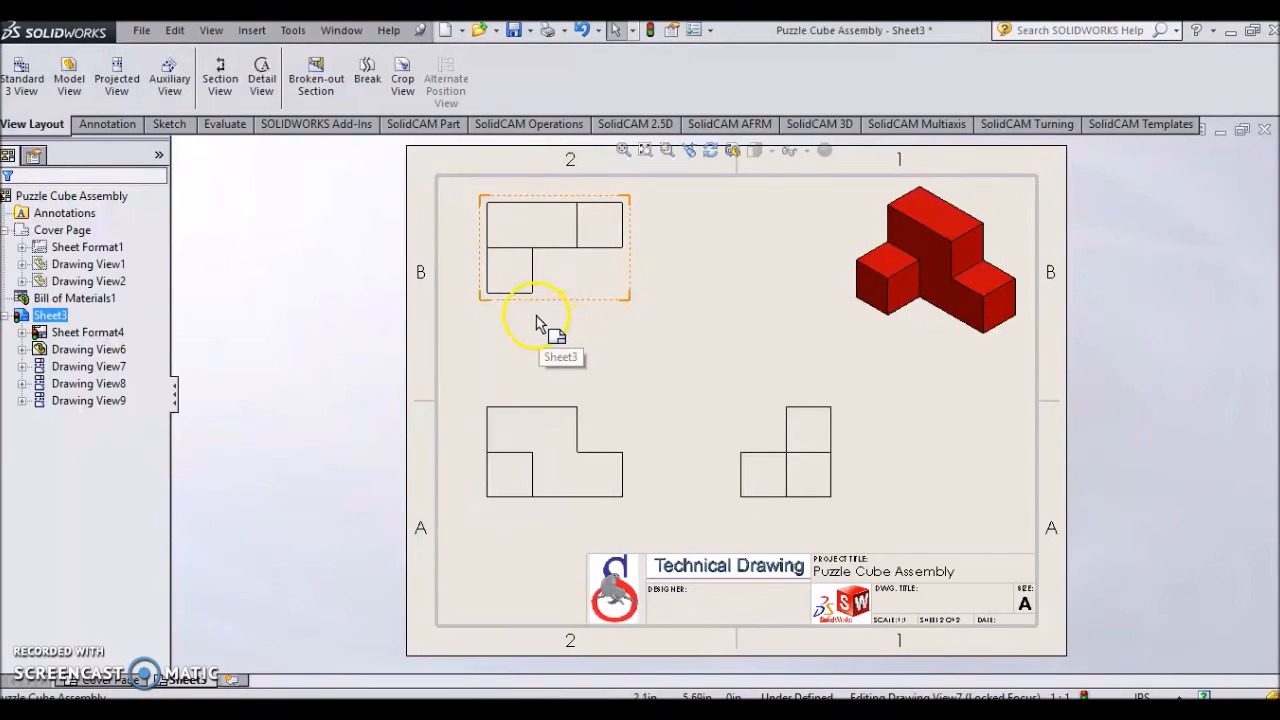
- Add baseline dimensions along the front view's top, from its left edge to the step edge and the right edge
click(128, 127)
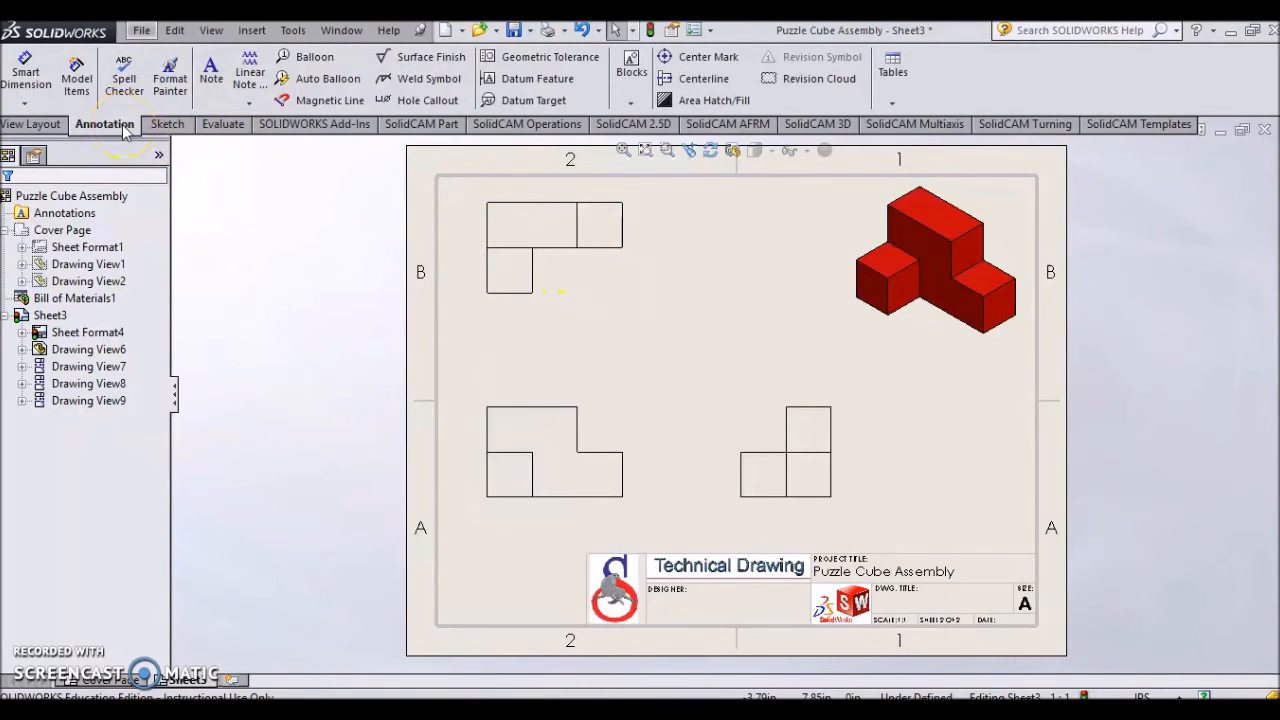
click(38, 100)
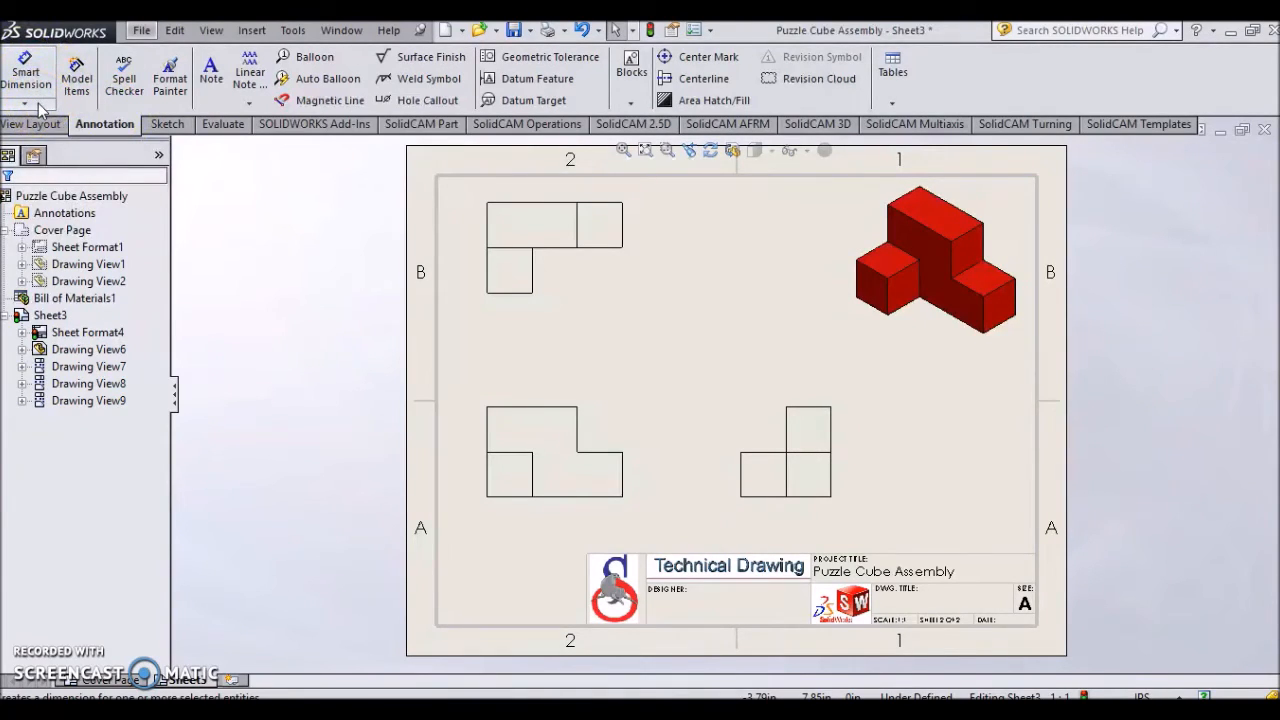
click(38, 106)
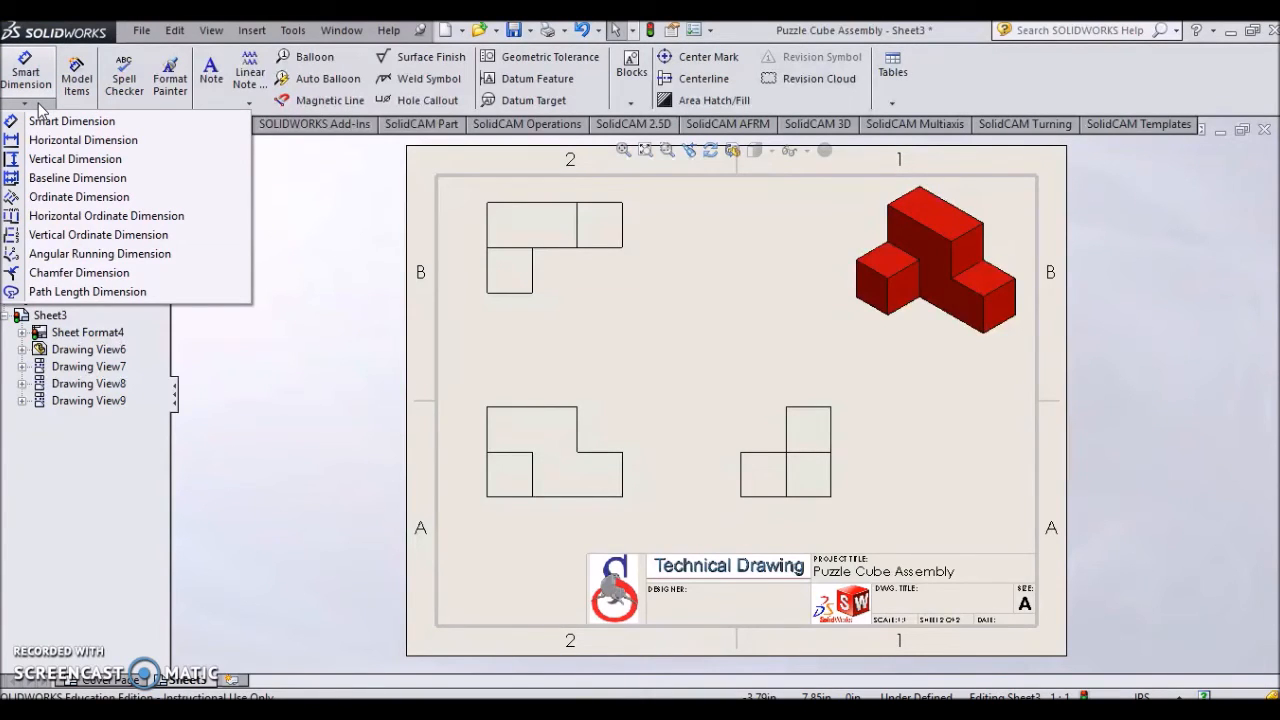
click(90, 145)
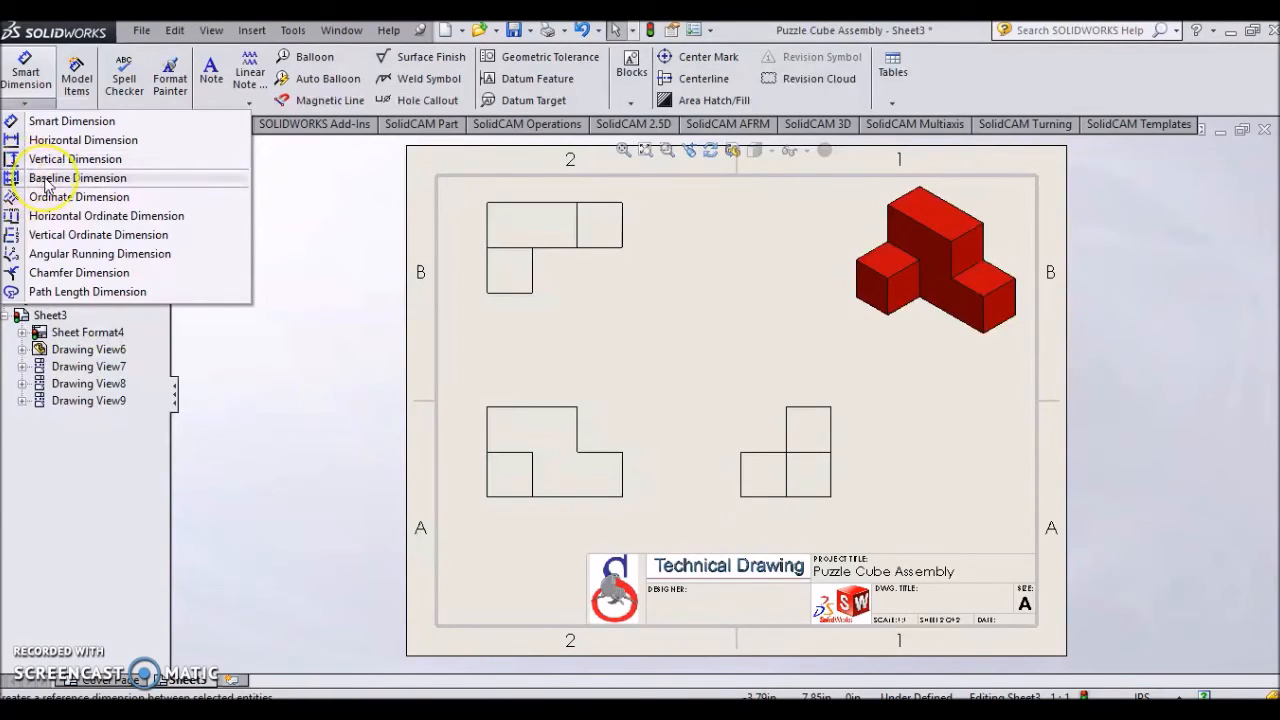
click(48, 178)
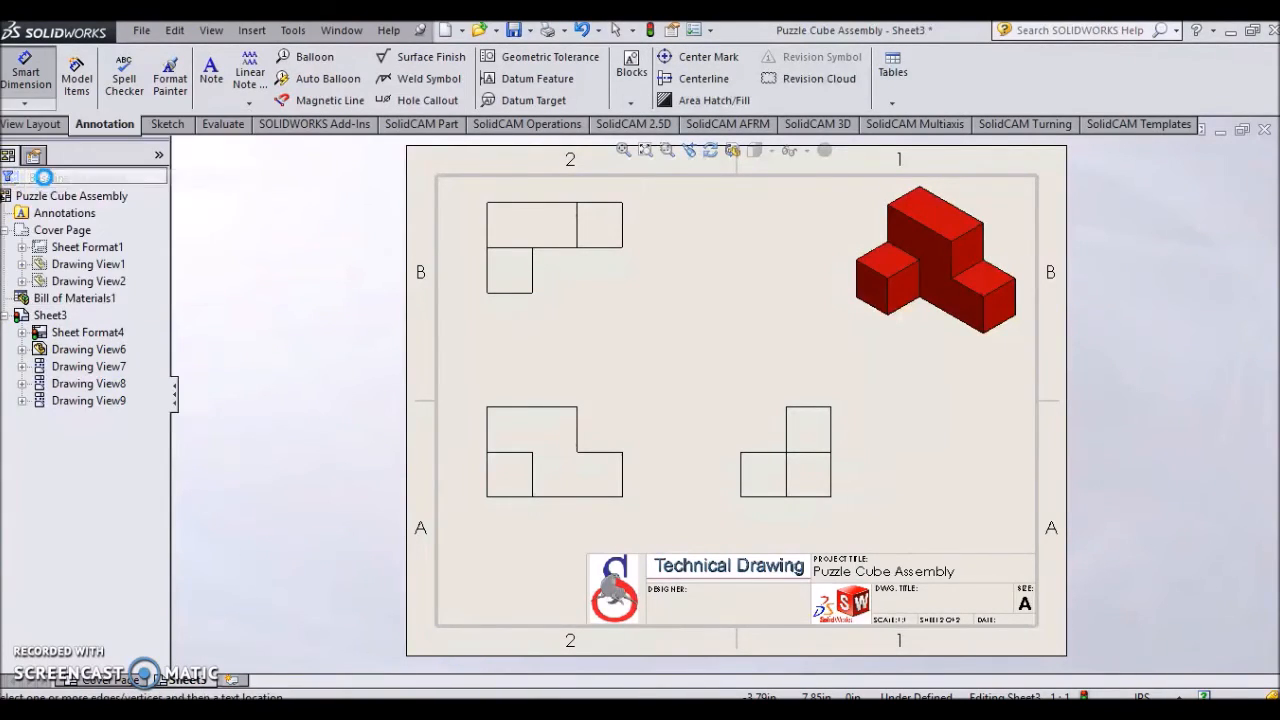
click(487, 432)
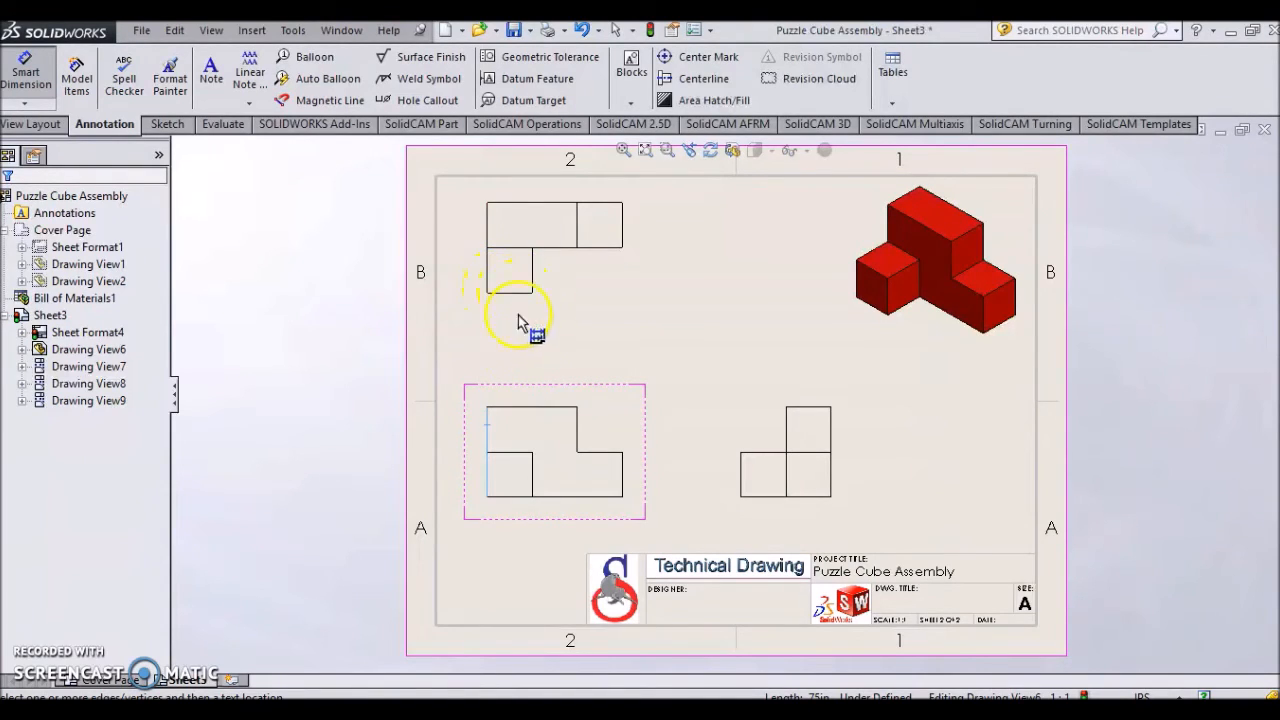
click(577, 432)
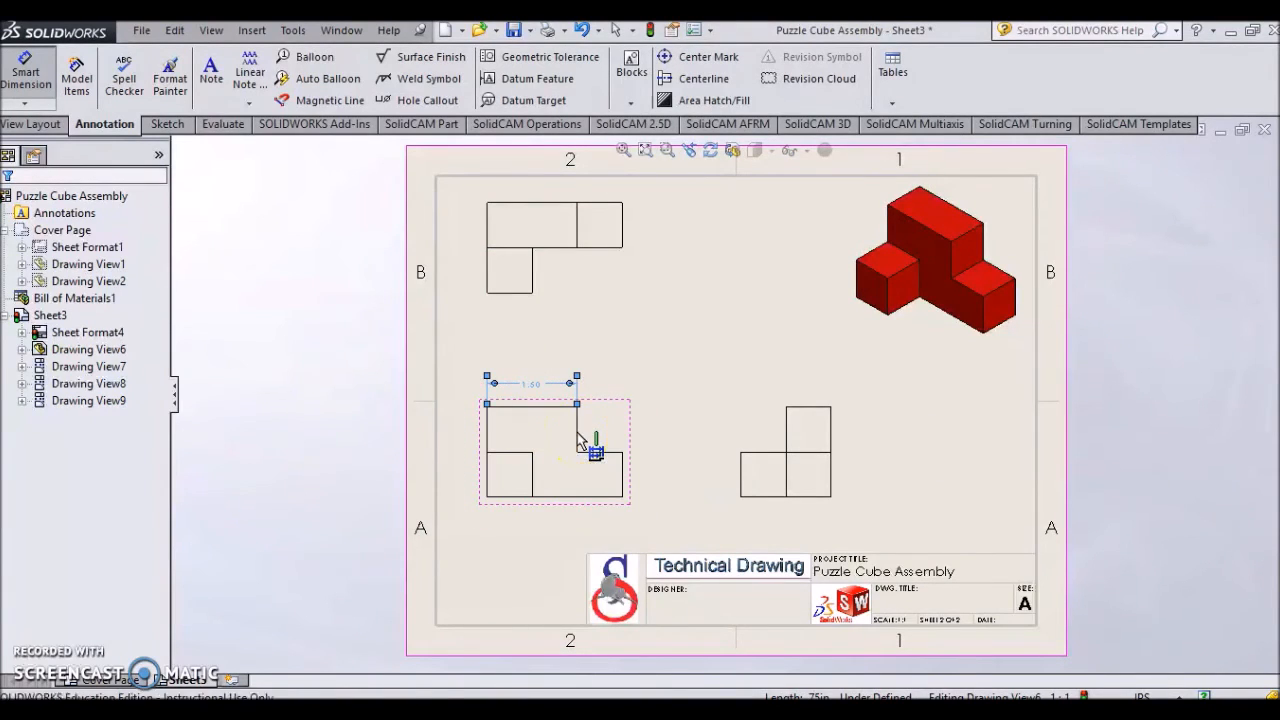
click(622, 468)
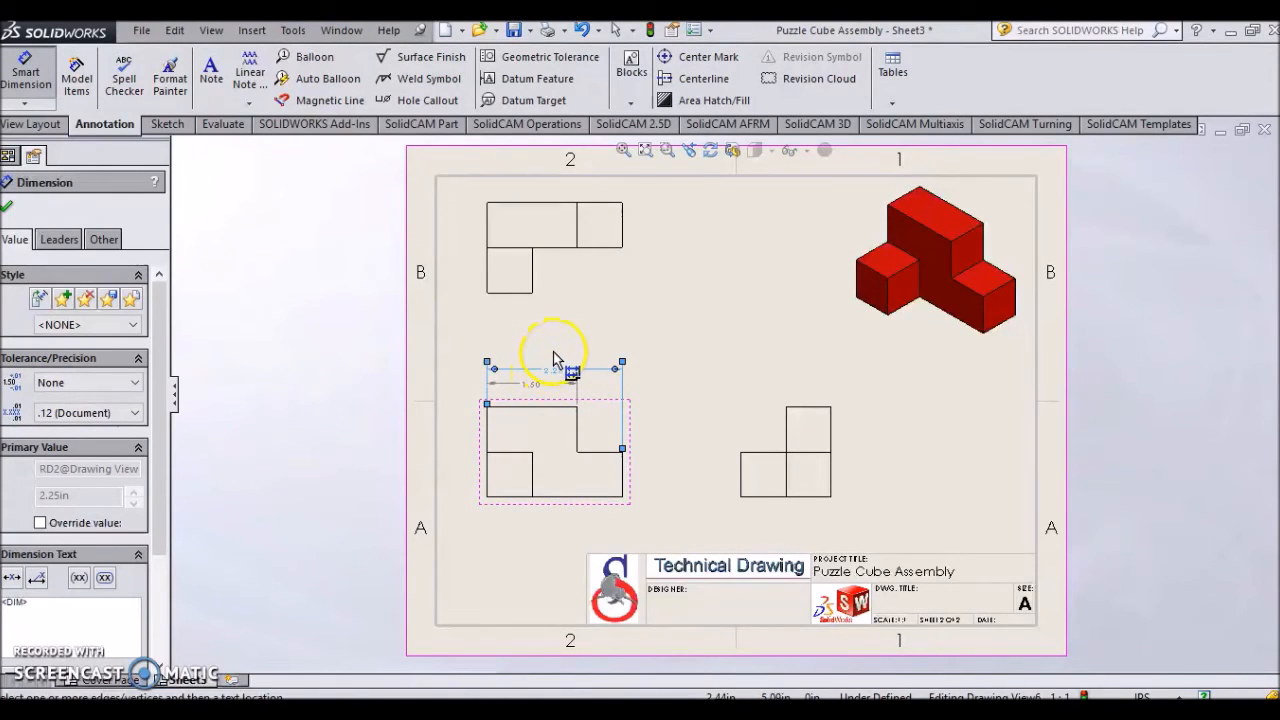
click(7, 210)
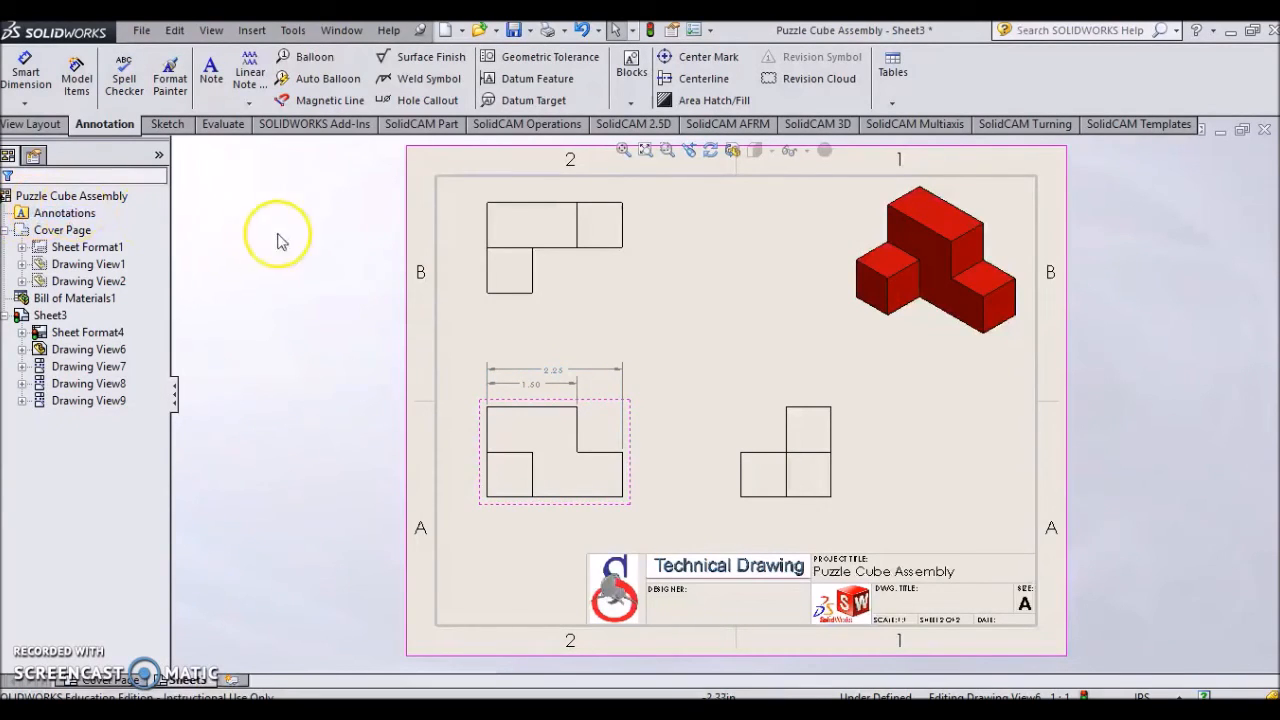
- Dimension the width of the top view's lower square with Smart Dimension, placing it below the view
click(37, 86)
click(505, 302)
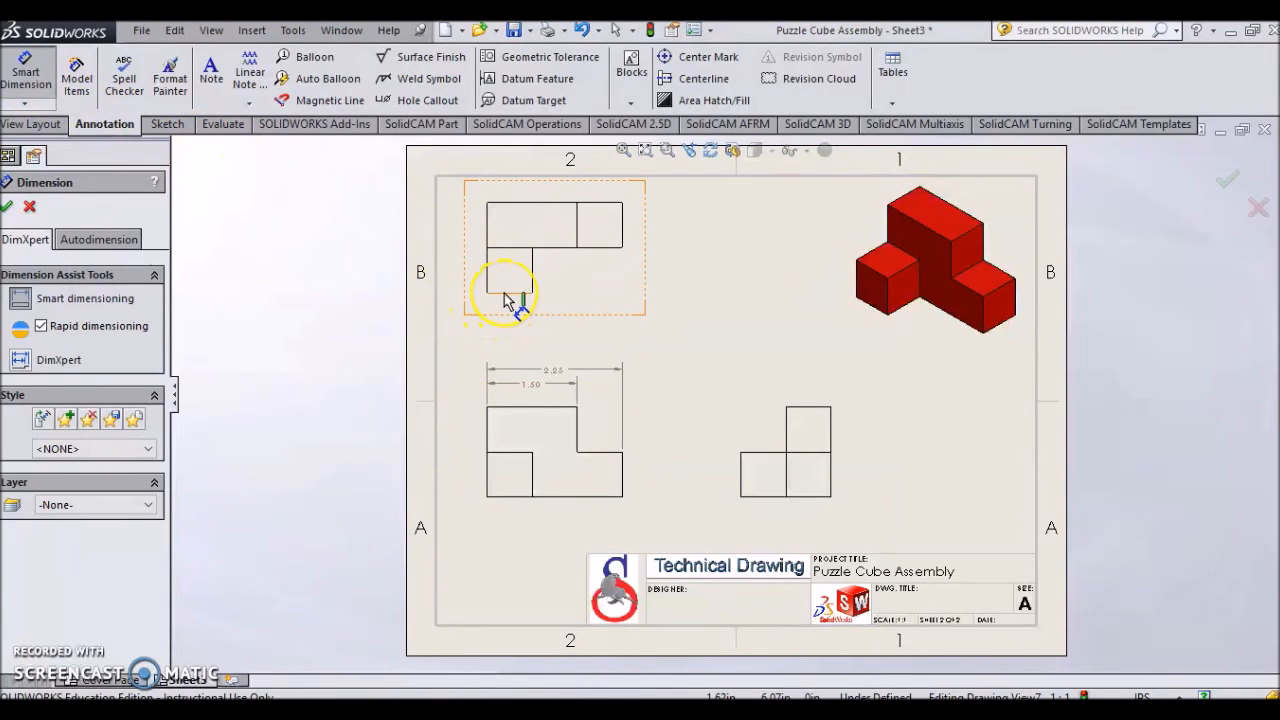
click(488, 286)
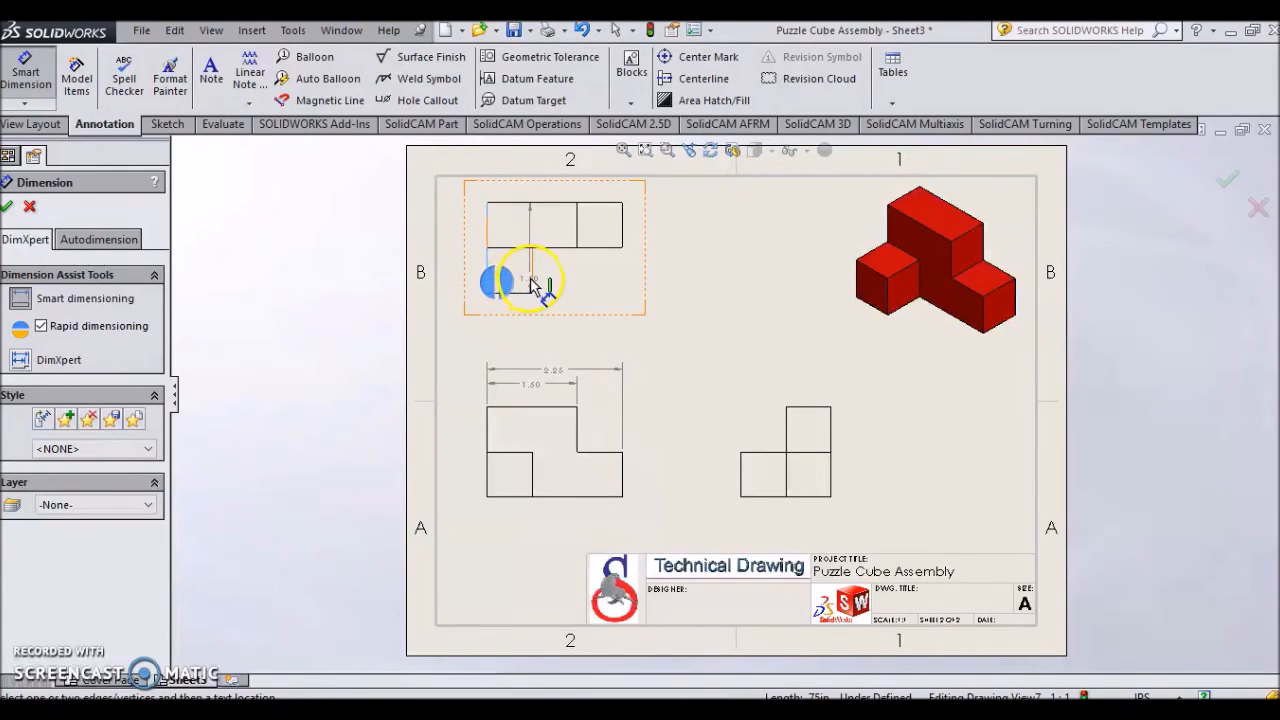
click(526, 293)
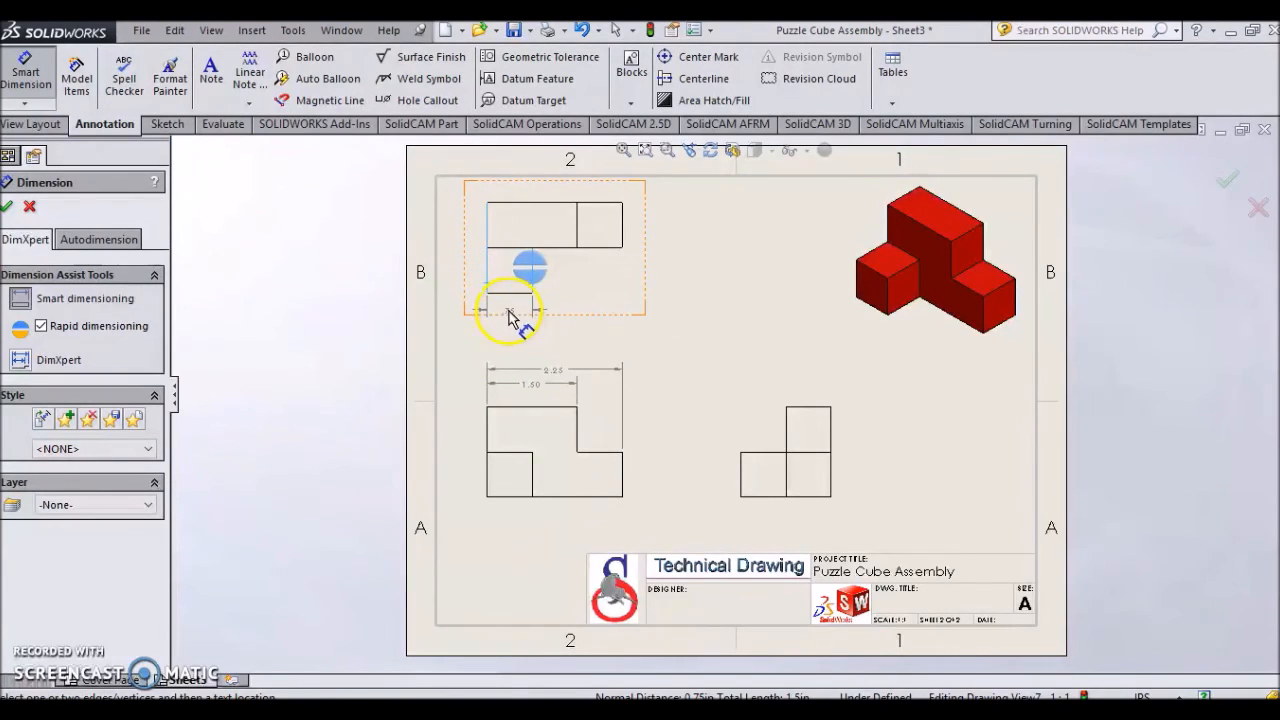
click(512, 317)
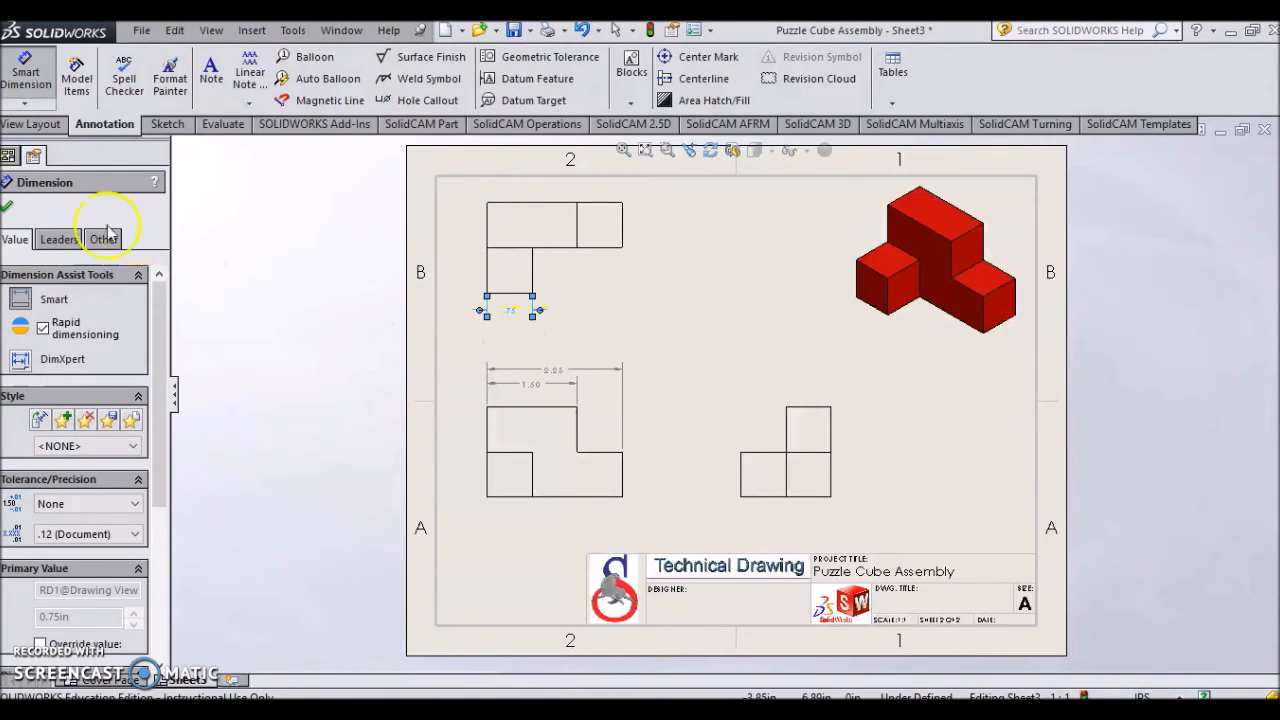
- Add vertical baseline dimensions beside the right view, from its bottom edge to the middle edge and the top edge
click(8, 207)
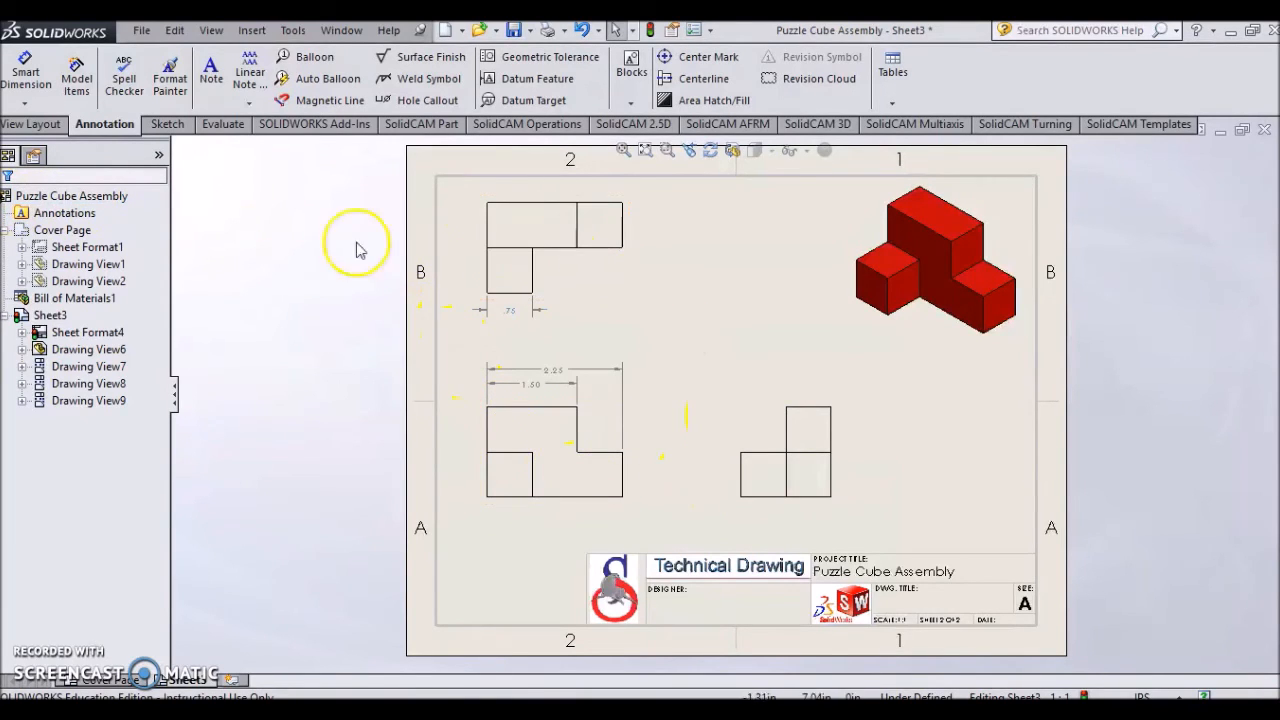
click(20, 105)
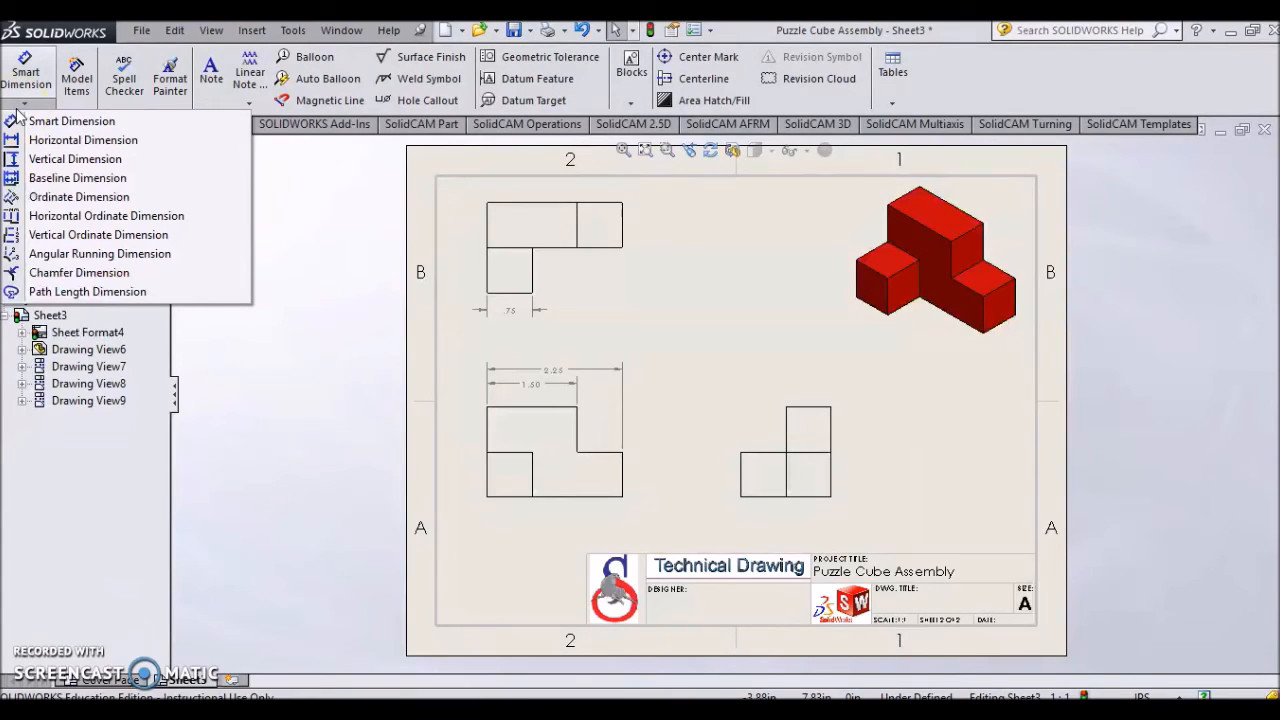
click(76, 182)
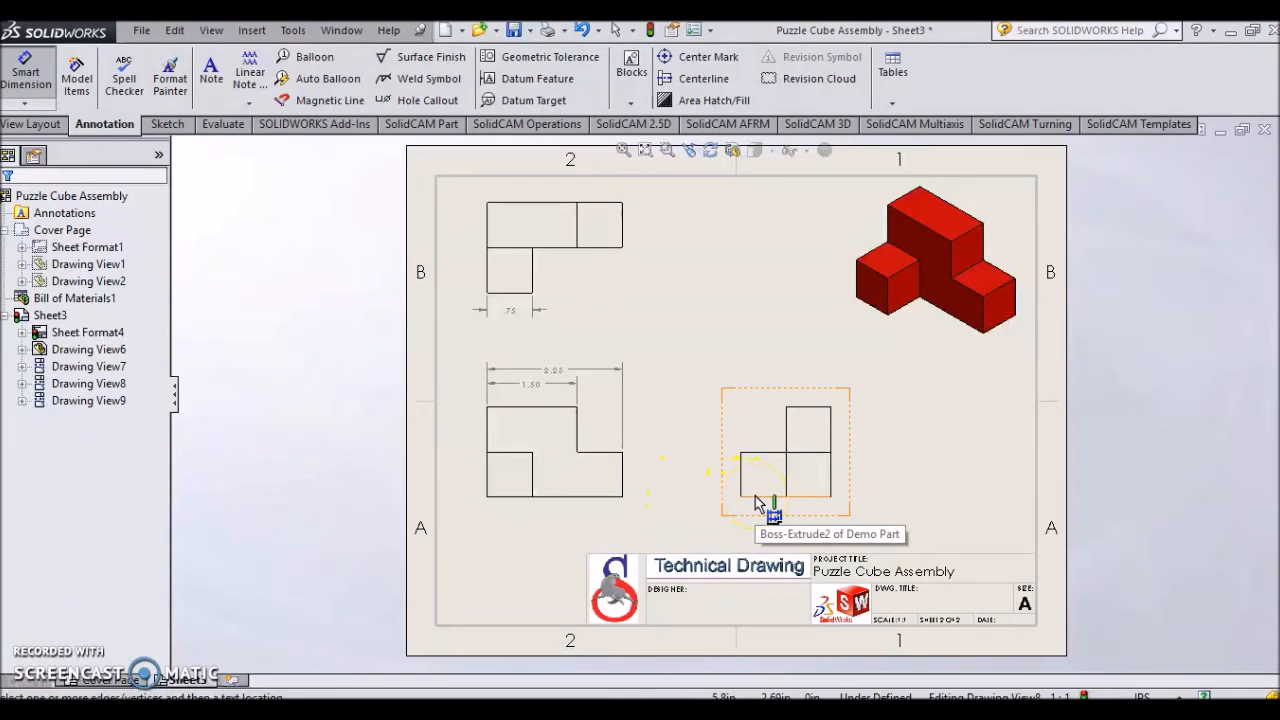
click(755, 453)
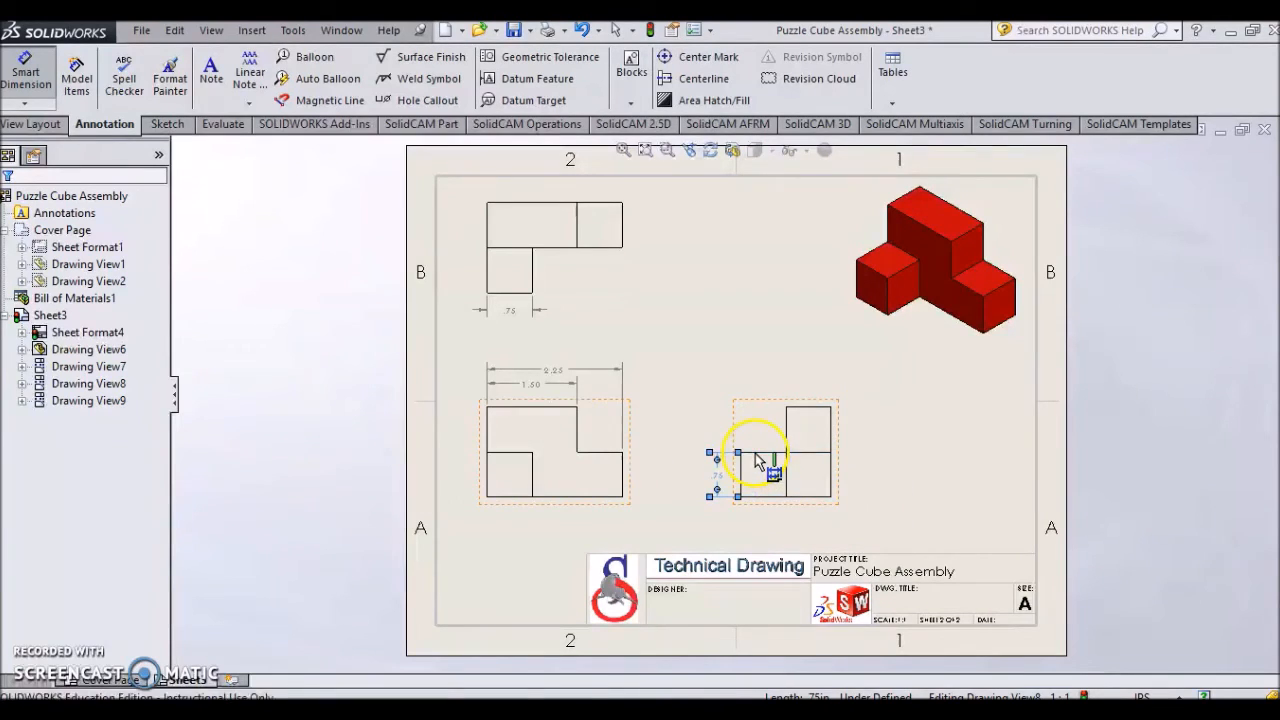
click(793, 408)
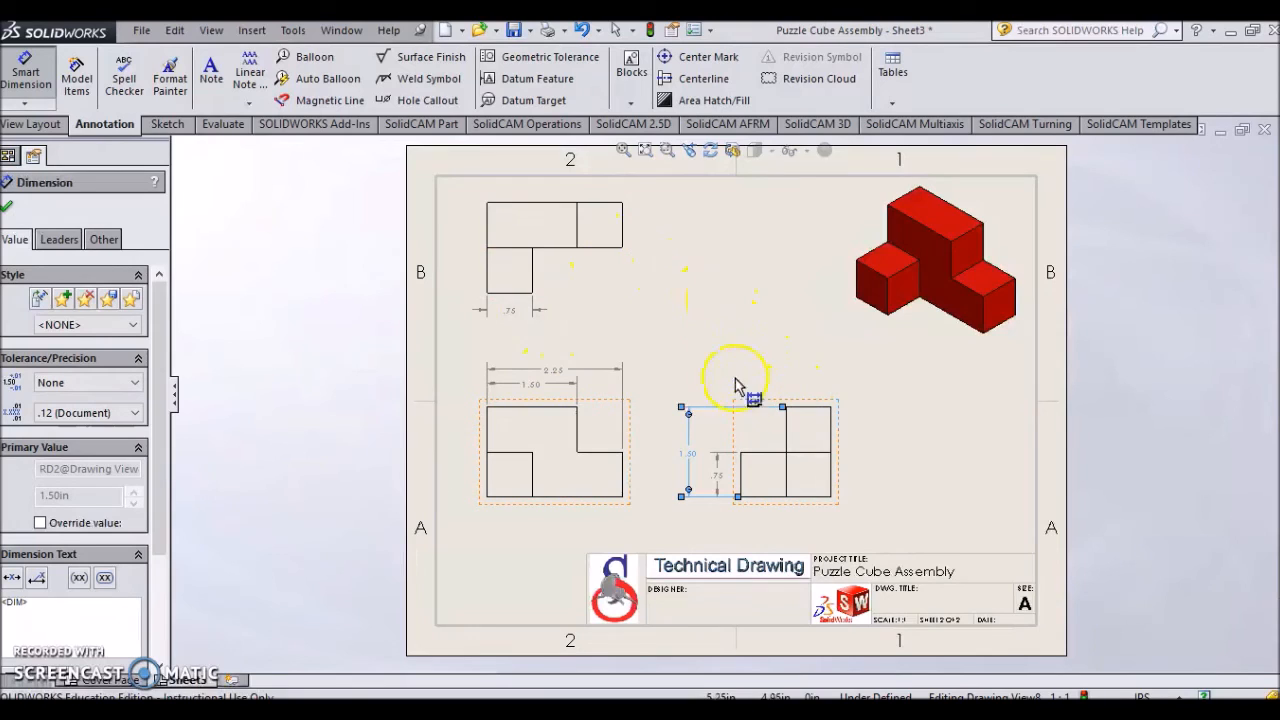
- Add vertical baseline dimensions beside the top view's right side, from its bottom edge to the middle and top edges
click(24, 103)
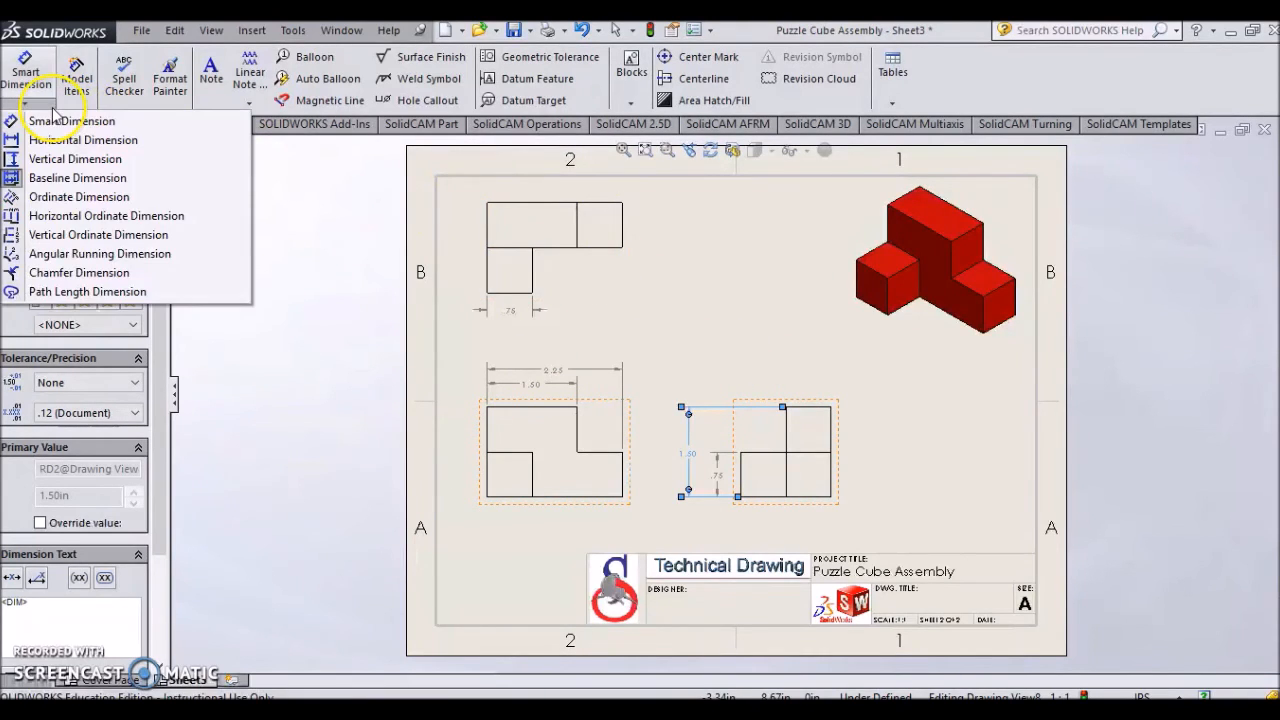
click(70, 179)
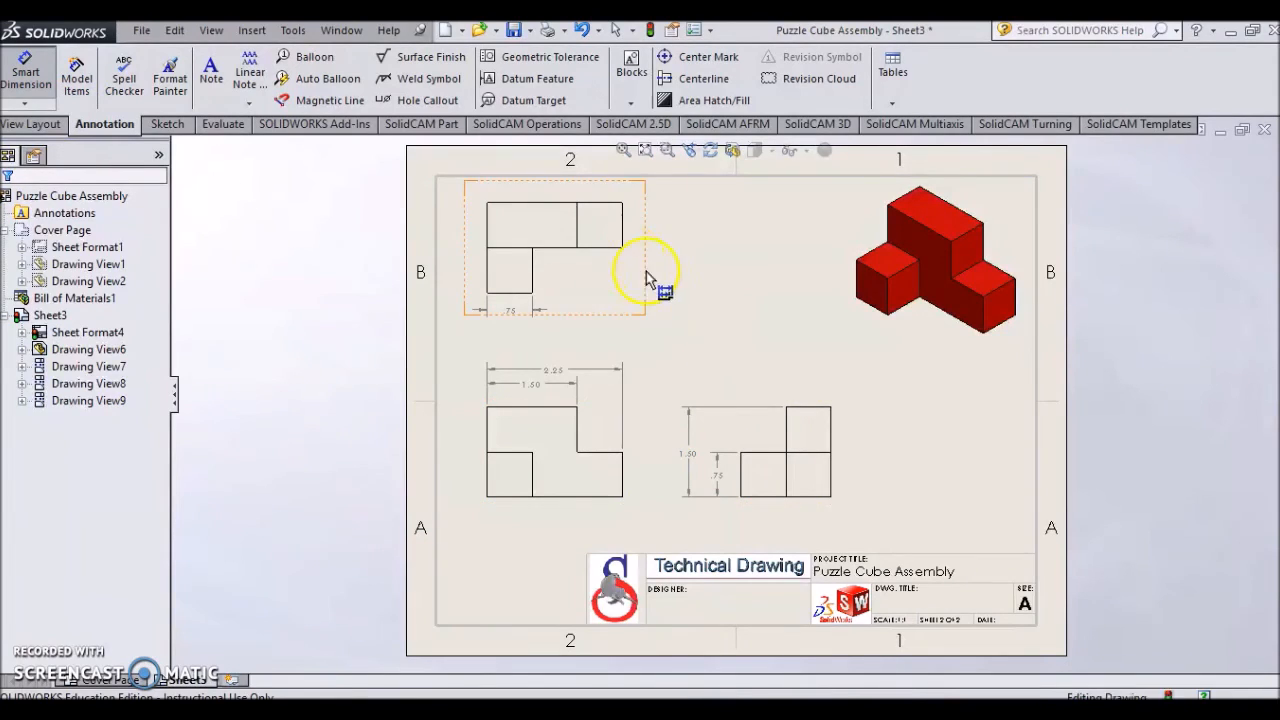
click(737, 385)
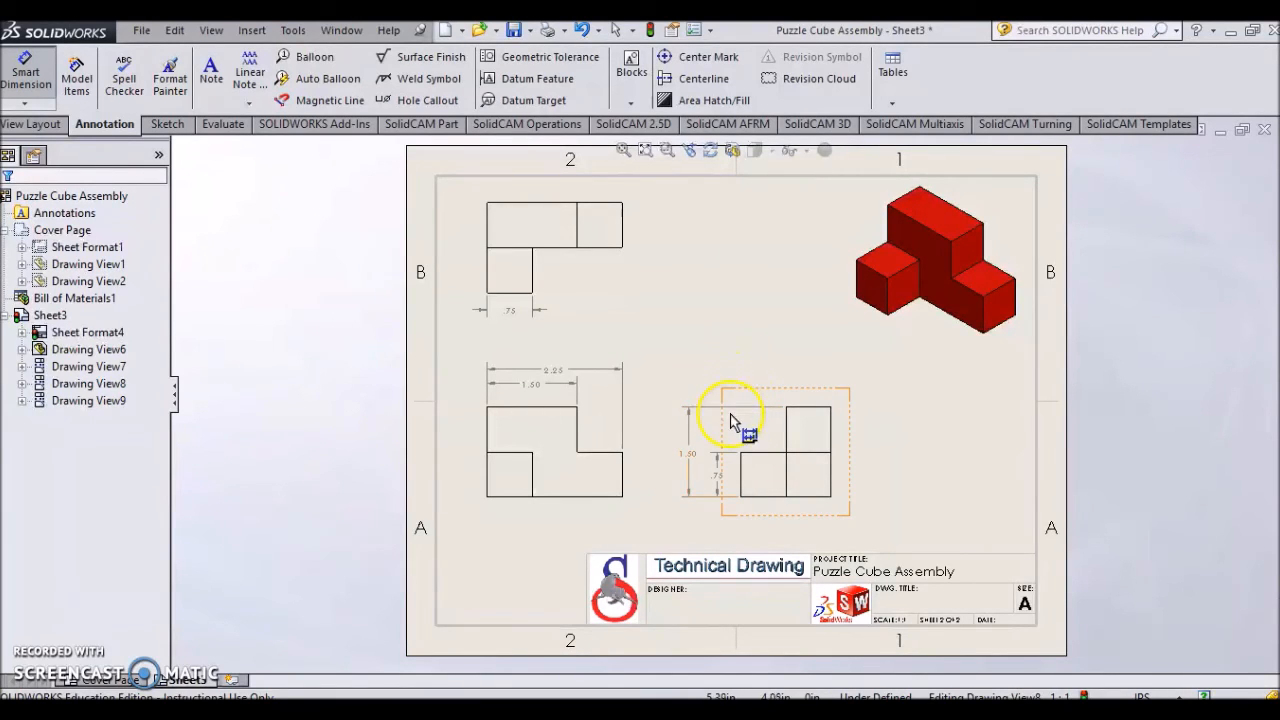
click(714, 380)
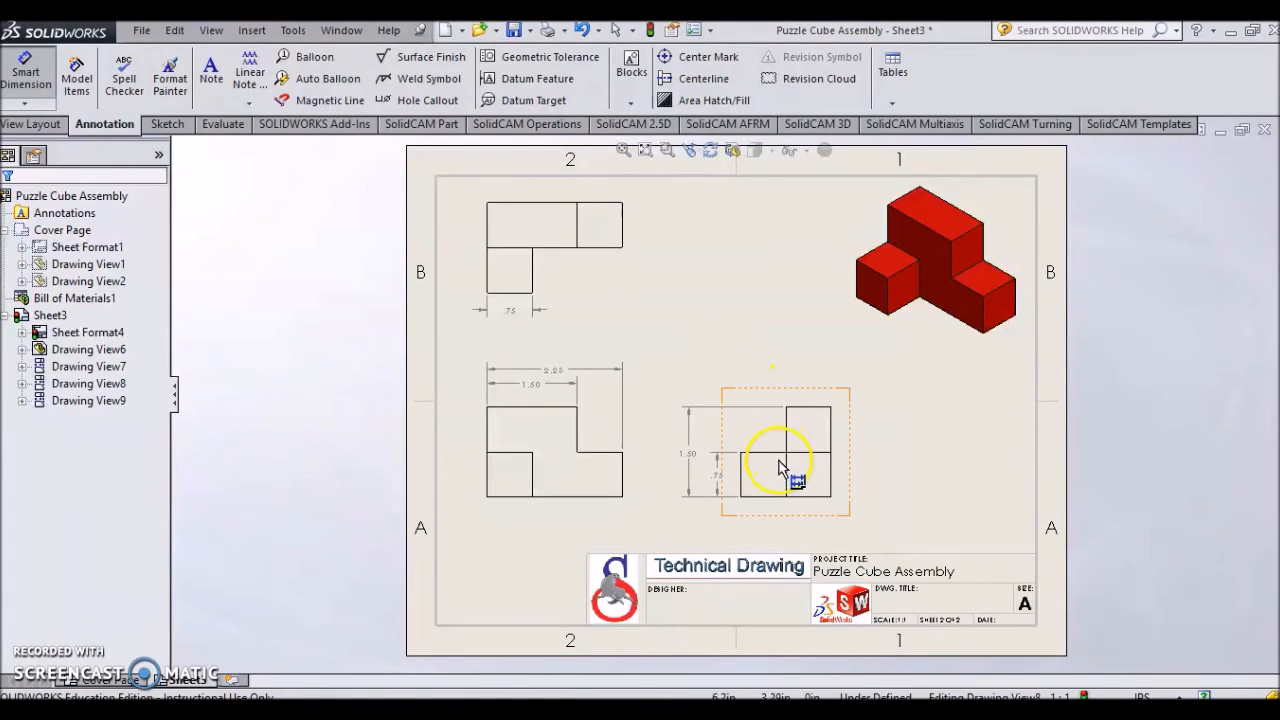
click(519, 295)
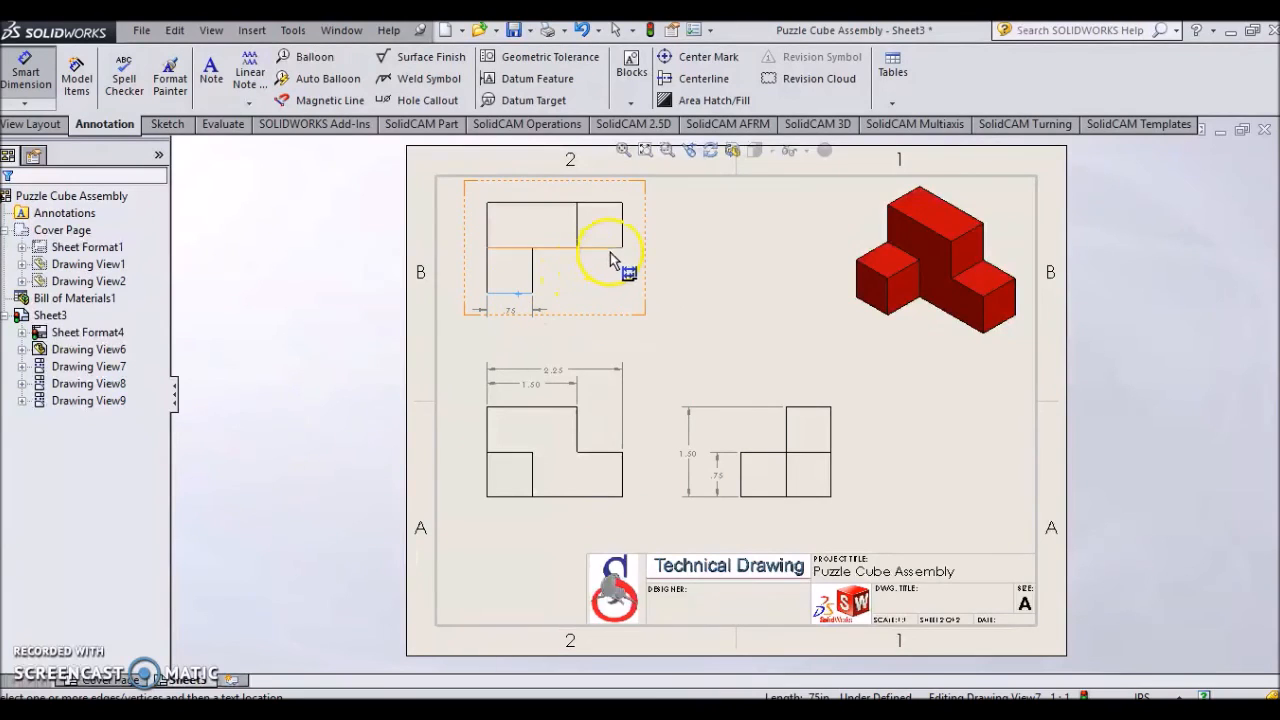
click(614, 256)
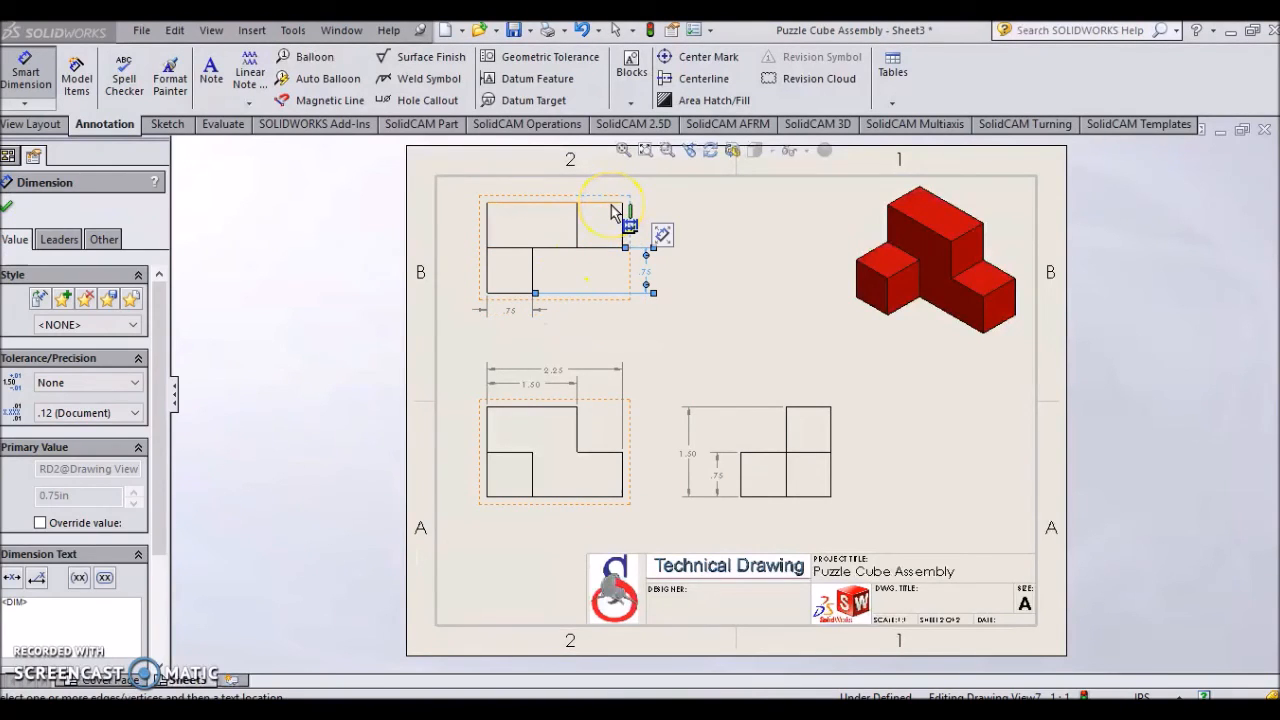
click(611, 205)
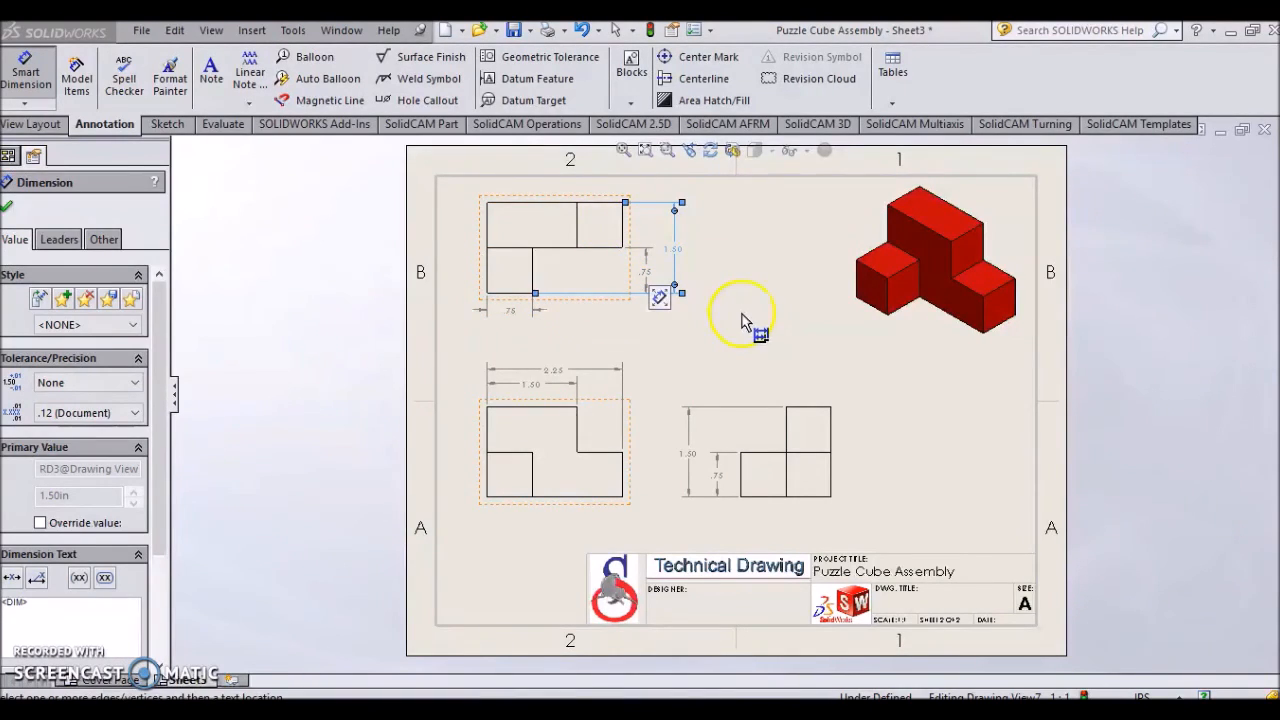
click(7, 205)
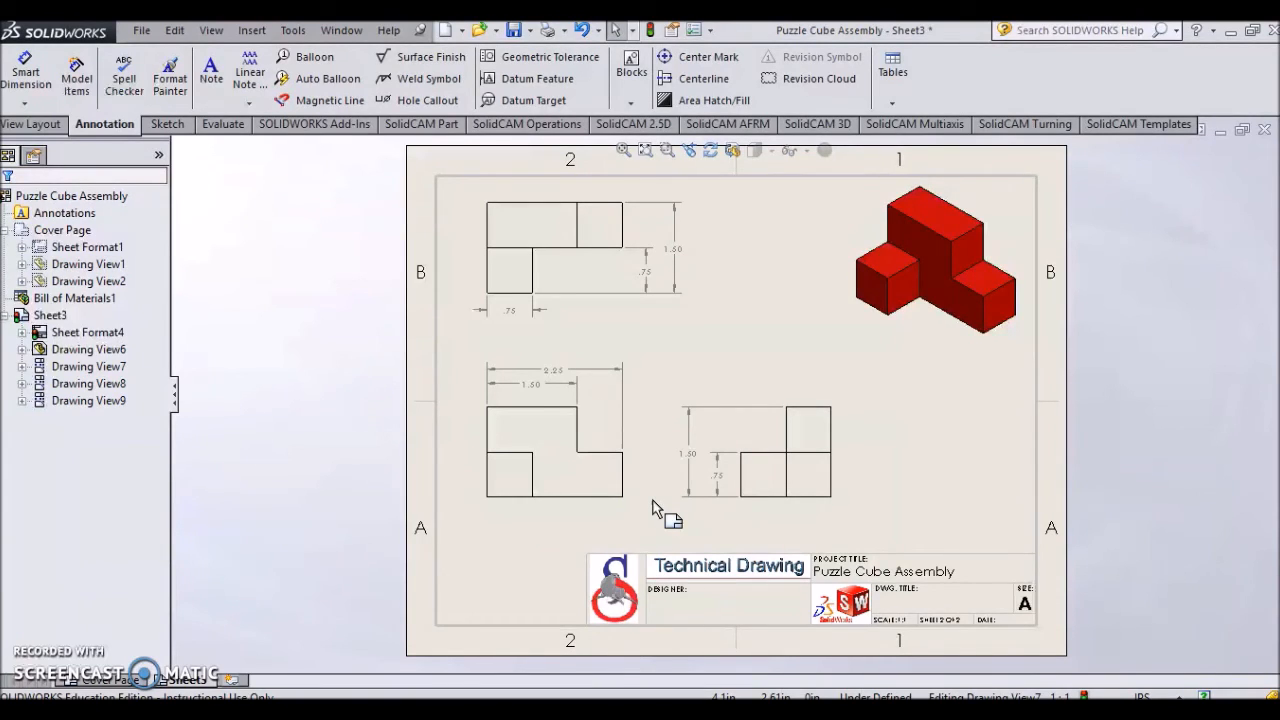
- Add an 18 pt note reading "Part 1 Red Multi-View" below the front view
click(214, 80)
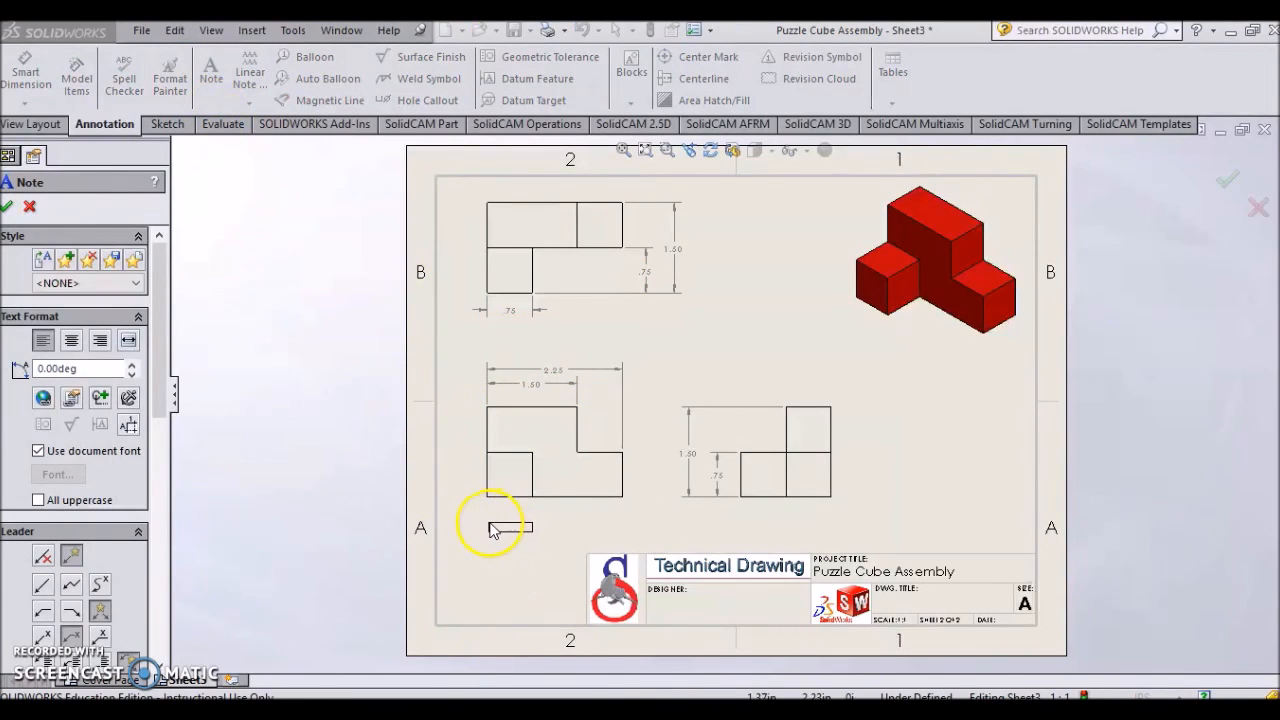
click(489, 530)
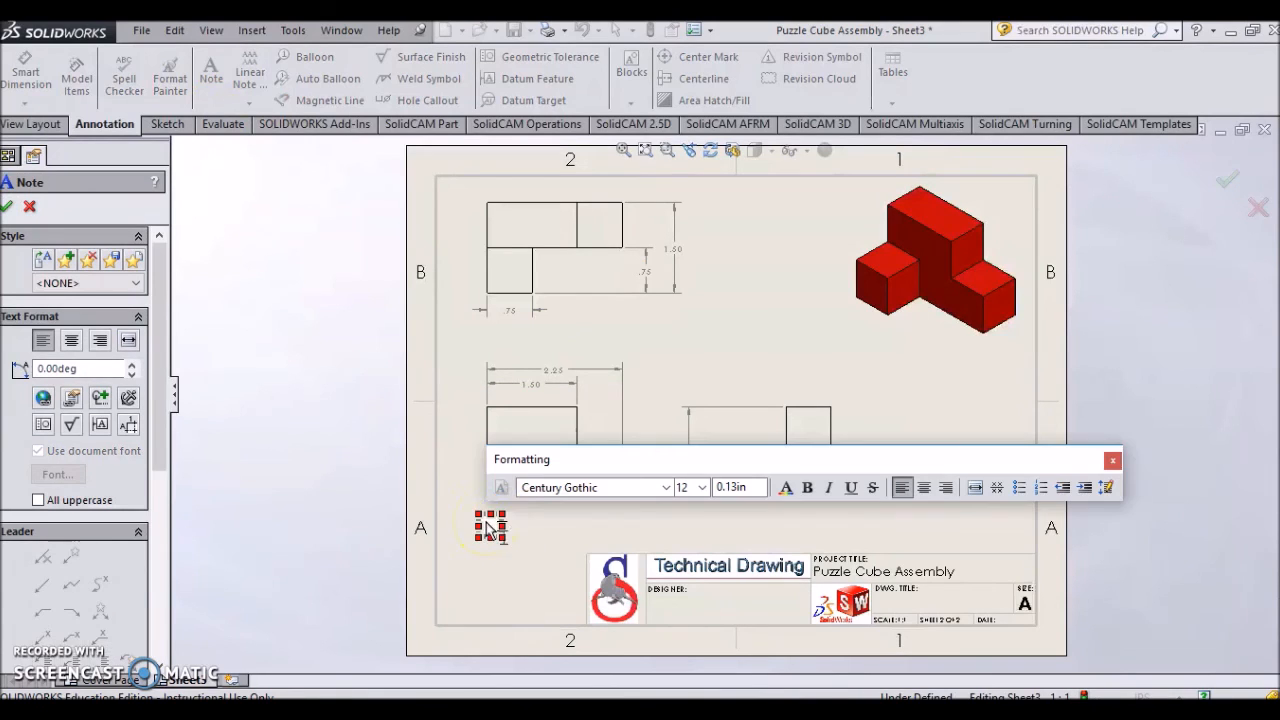
drag(523, 522, 640, 521)
click(703, 487)
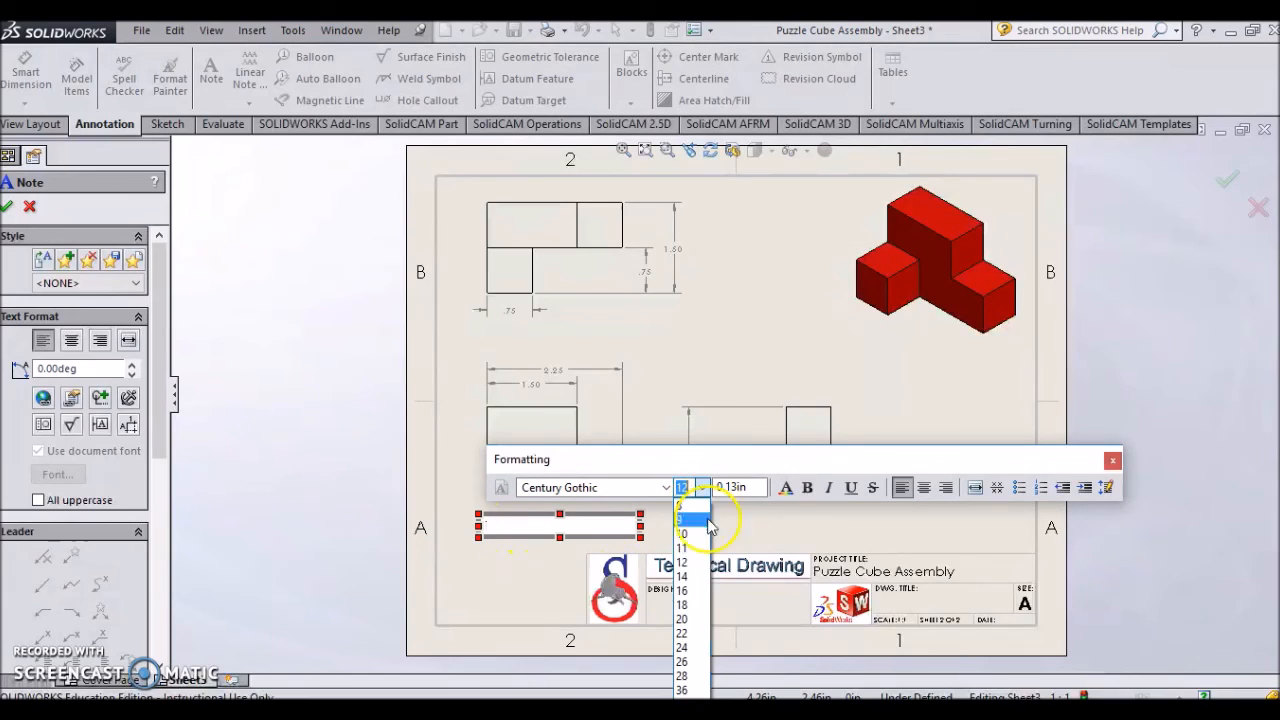
click(693, 607)
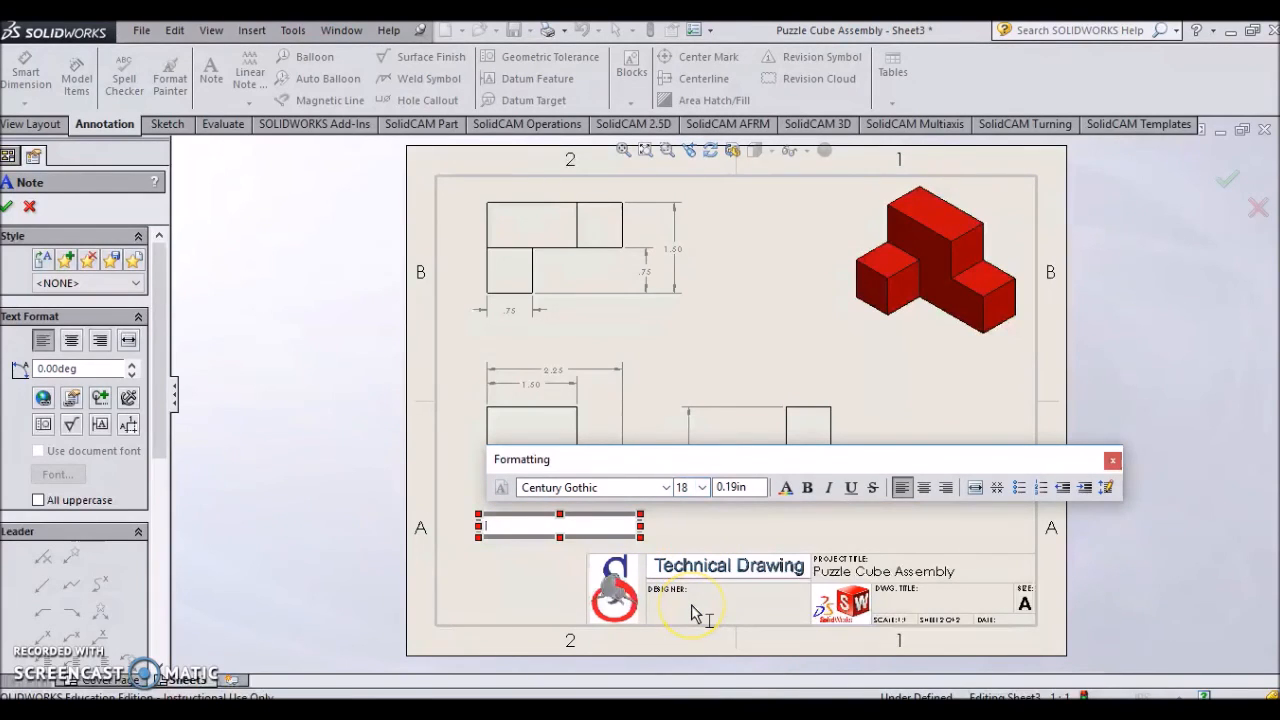
text(P)
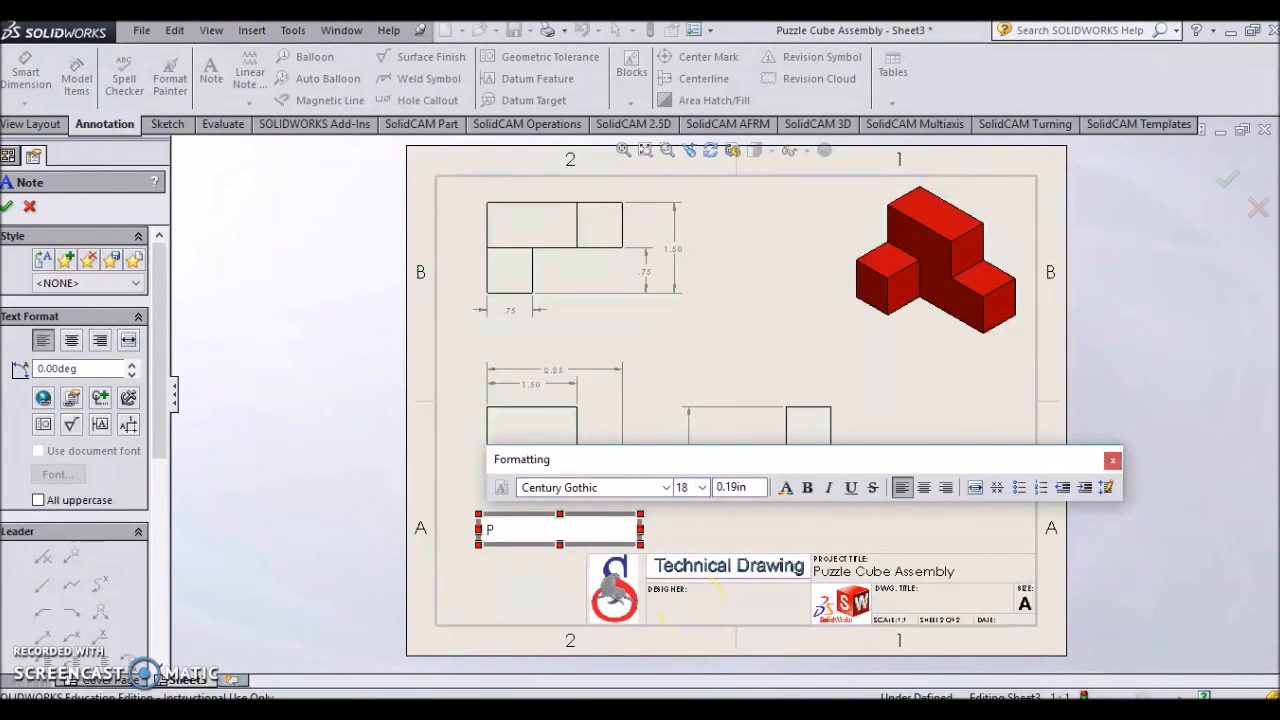
text(art 1)
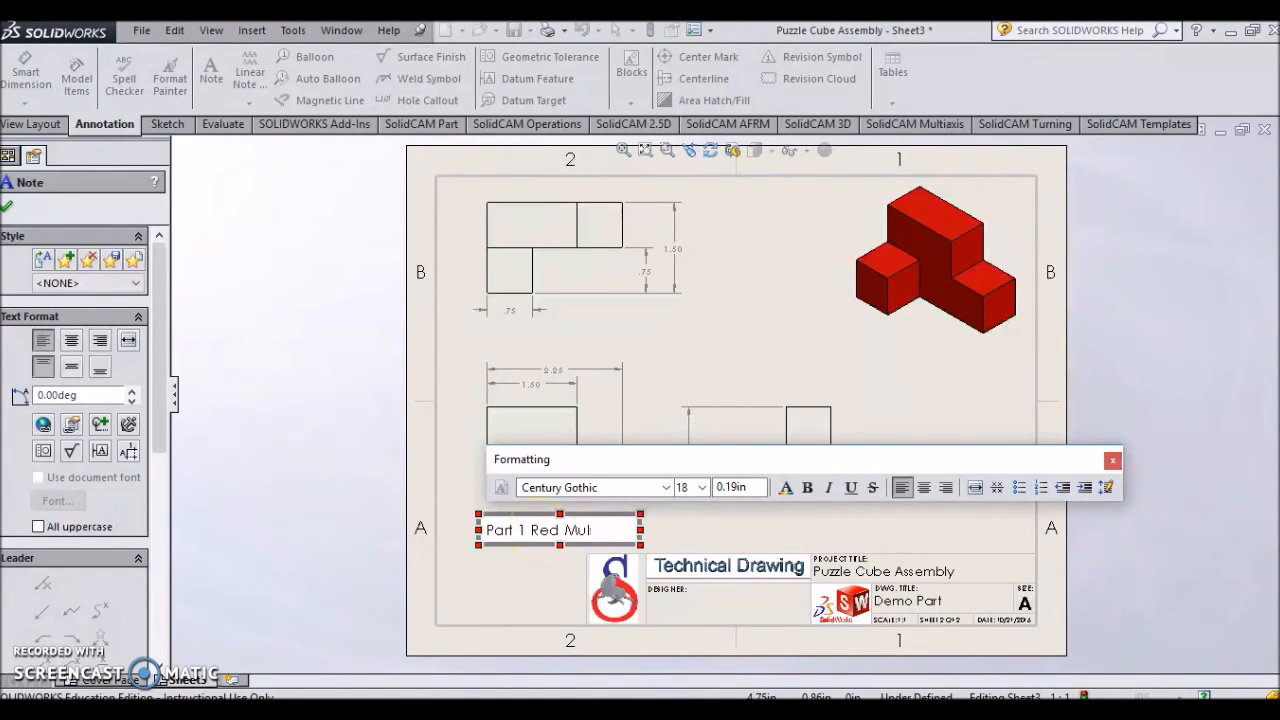
text(Red Multi-View)
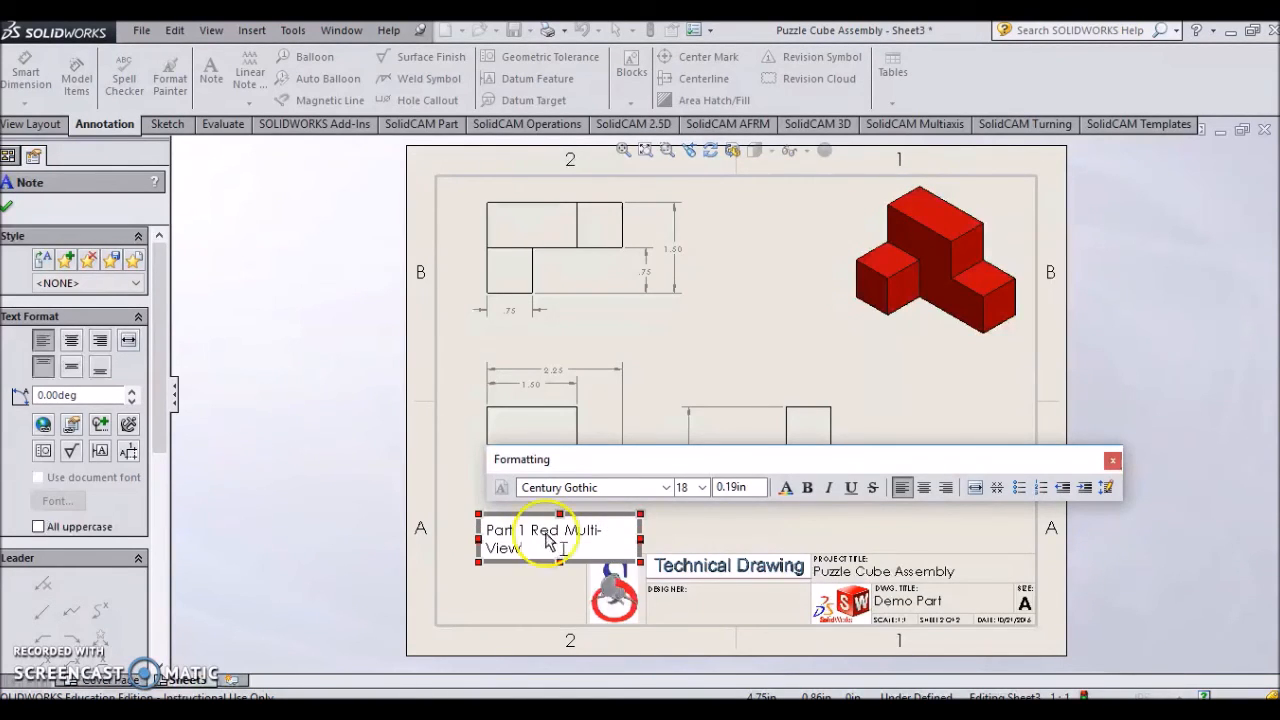
drag(645, 520, 665, 521)
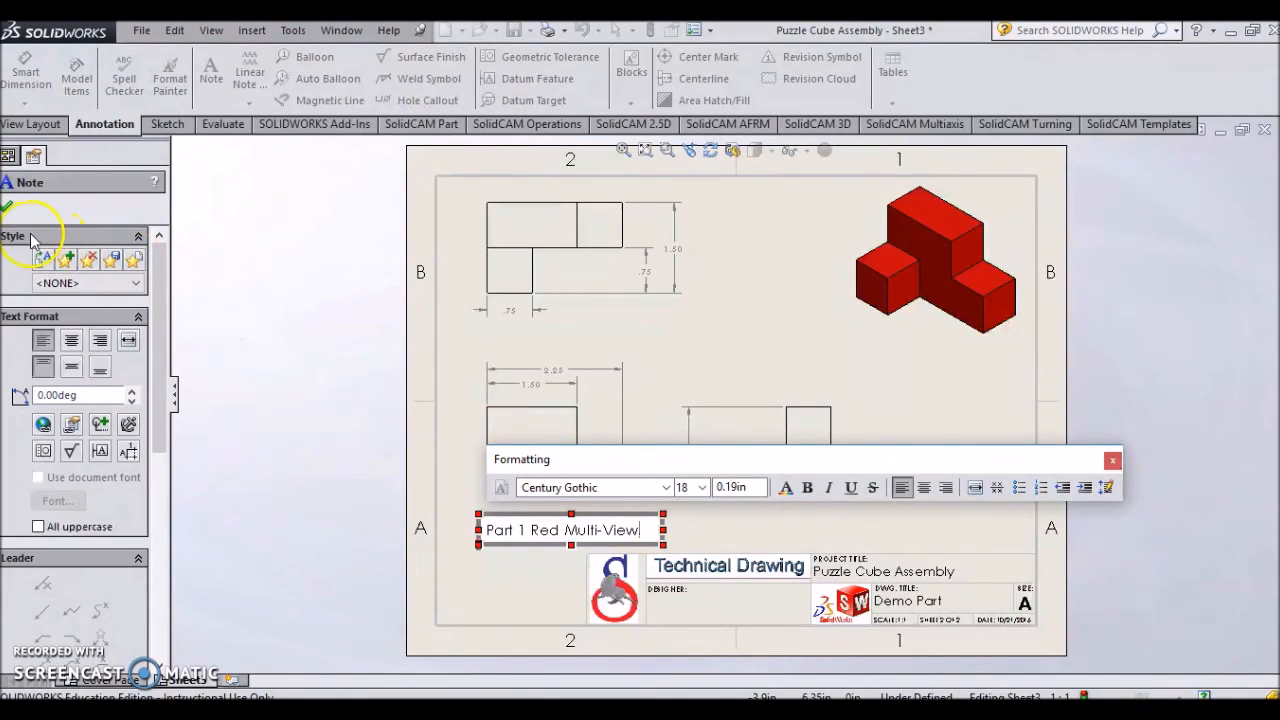
click(7, 206)
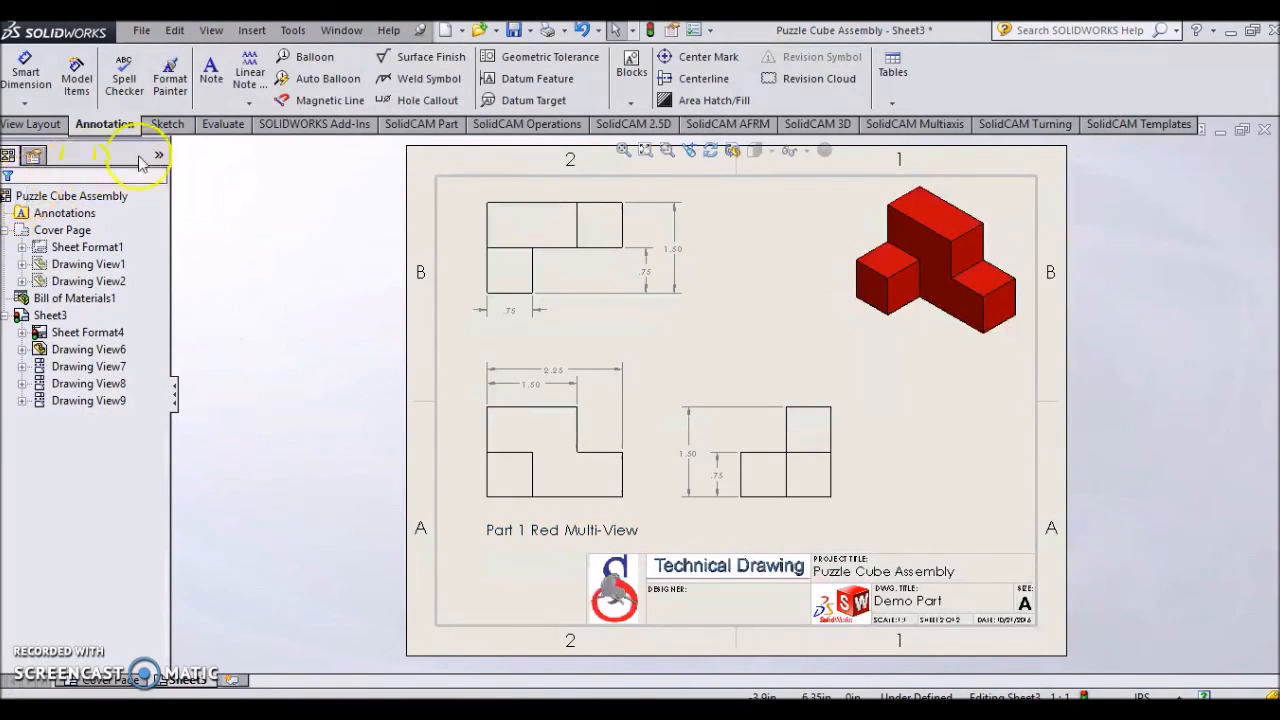
- Add an 18 pt note reading "Part 1 Red Isometric" below the isometric view
click(211, 88)
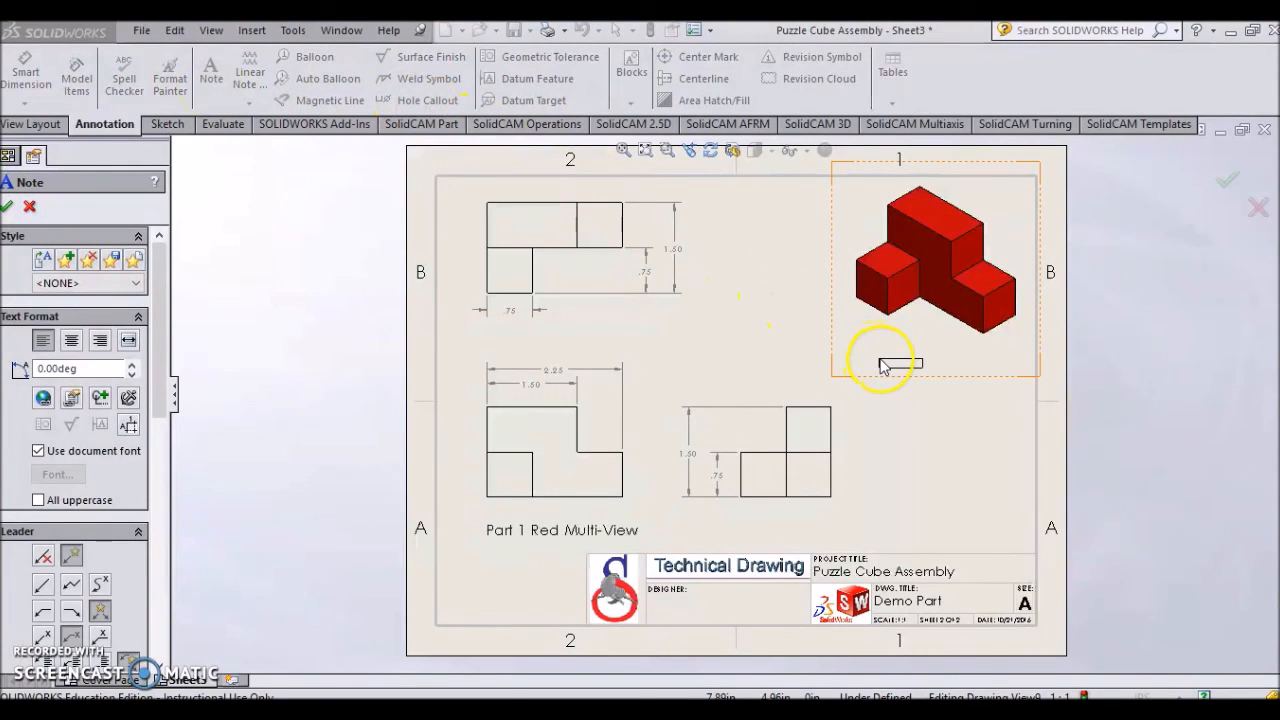
click(871, 360)
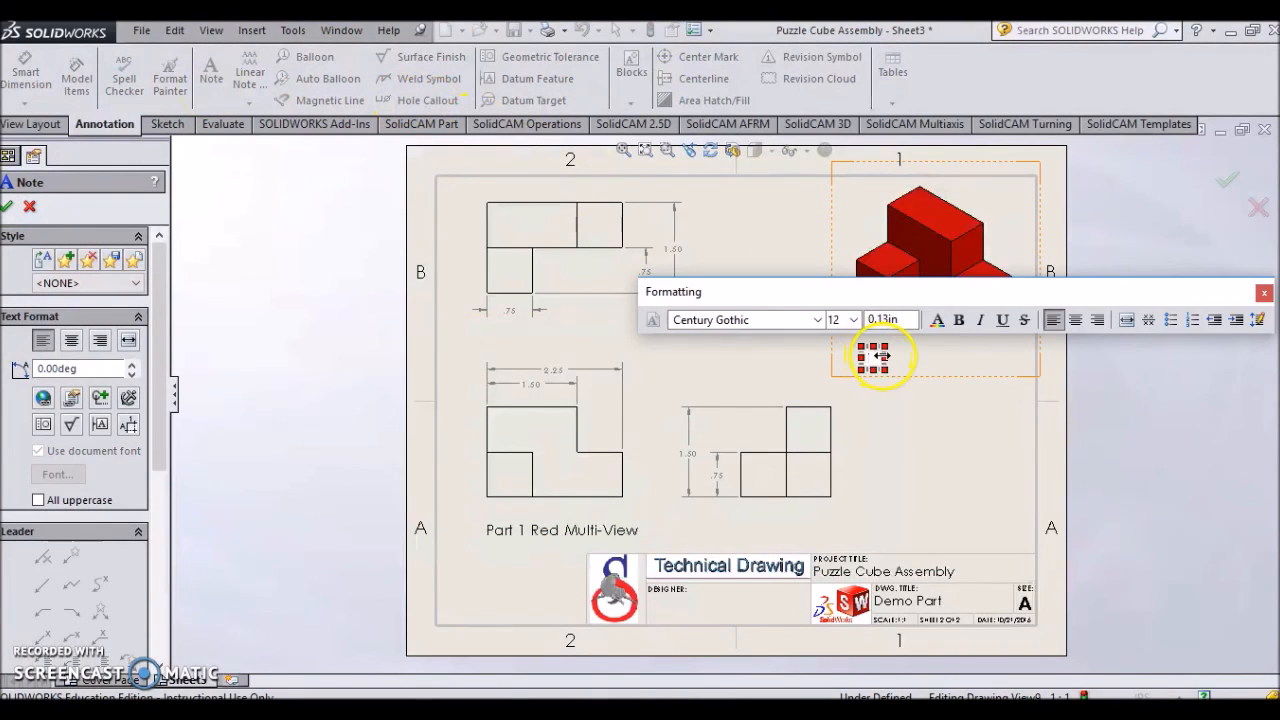
drag(890, 356, 1026, 352)
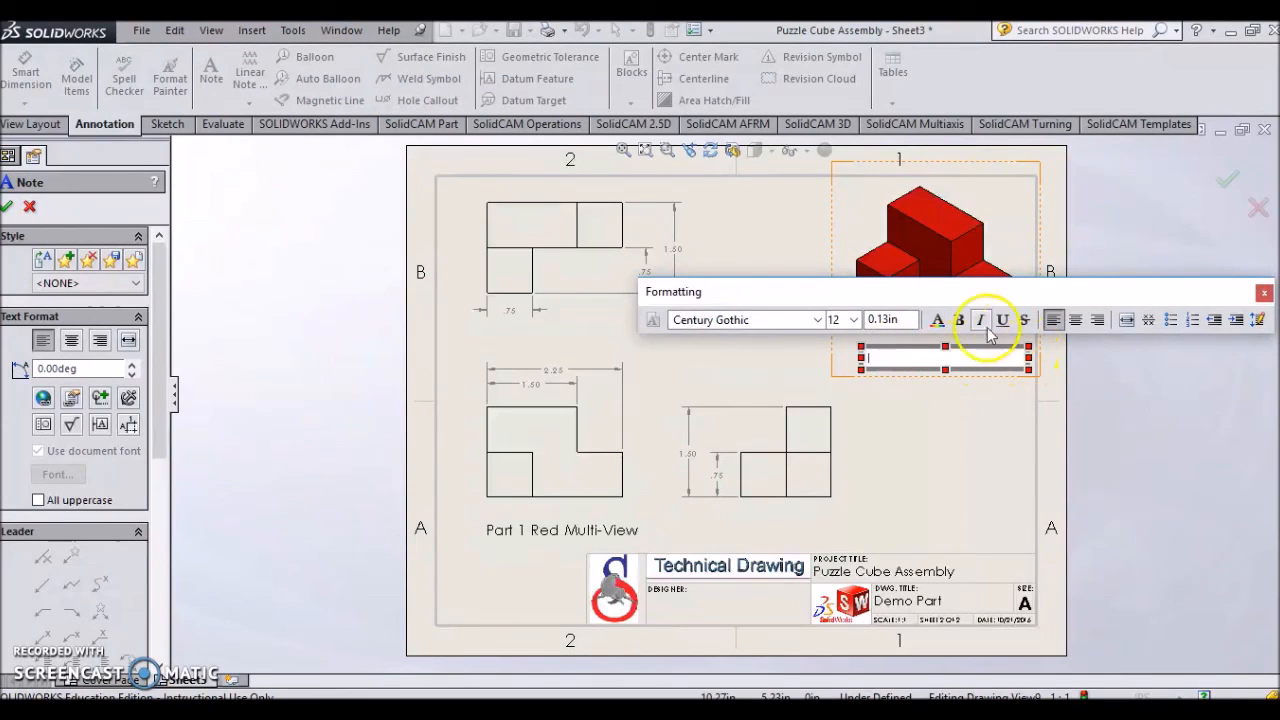
click(853, 319)
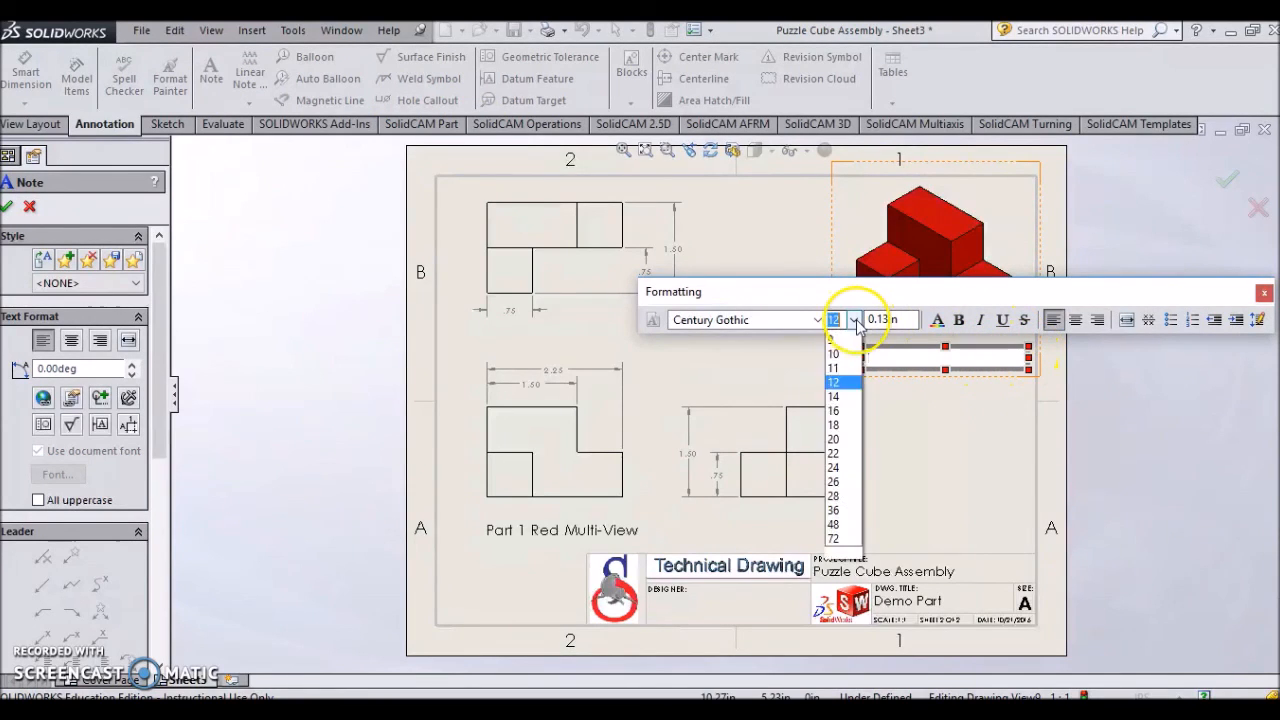
click(853, 437)
text(Part 1 Red Isometric)
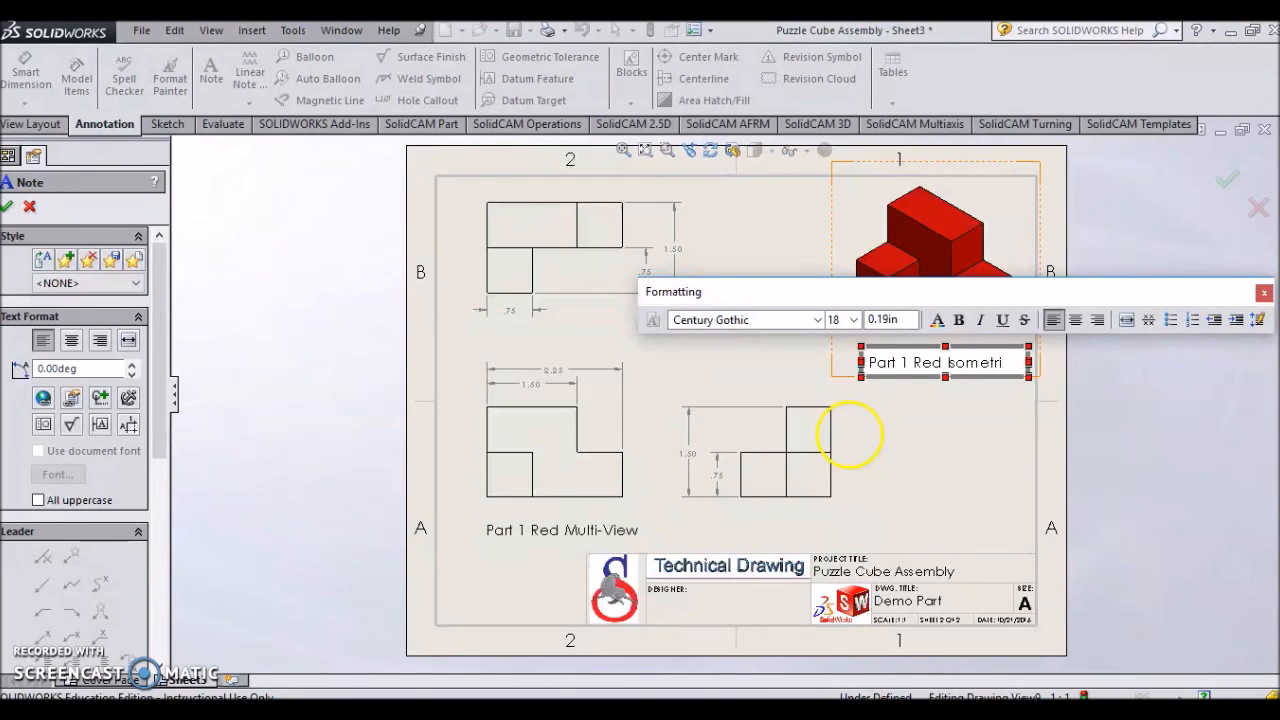
click(7, 206)
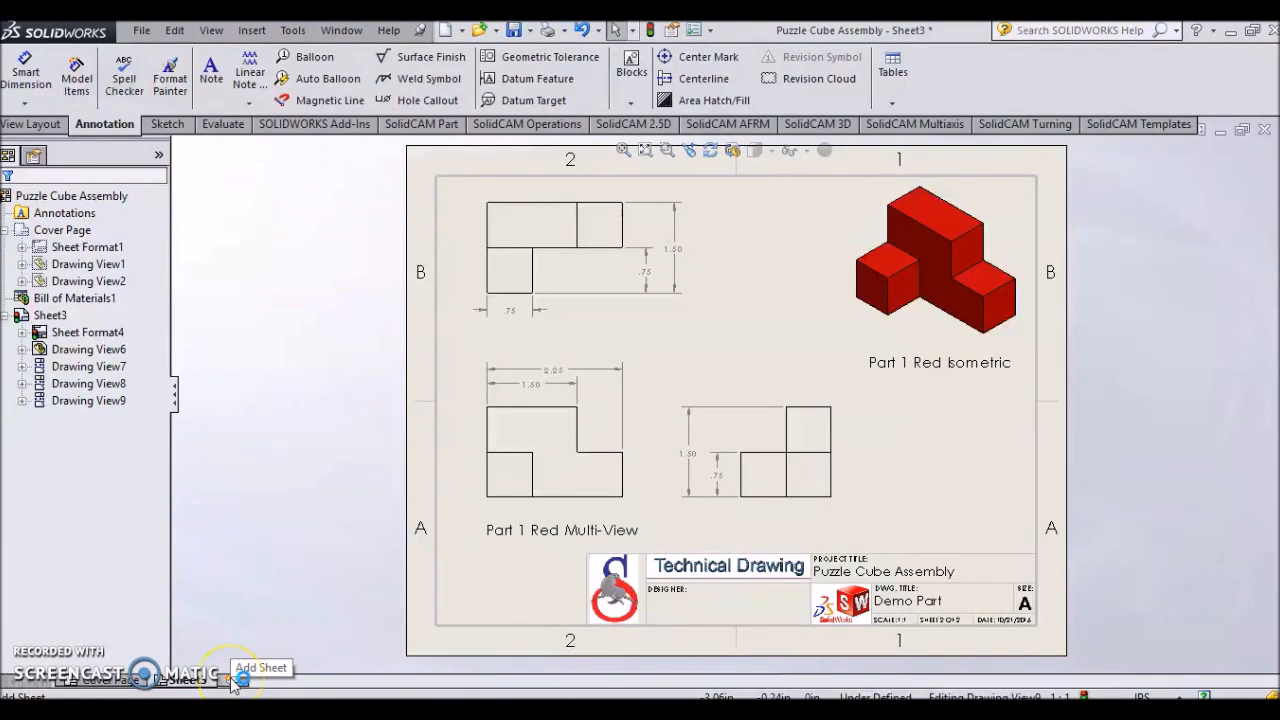
- Rename the sheet Sheet3 to Red
click(58, 318)
right_click(62, 322)
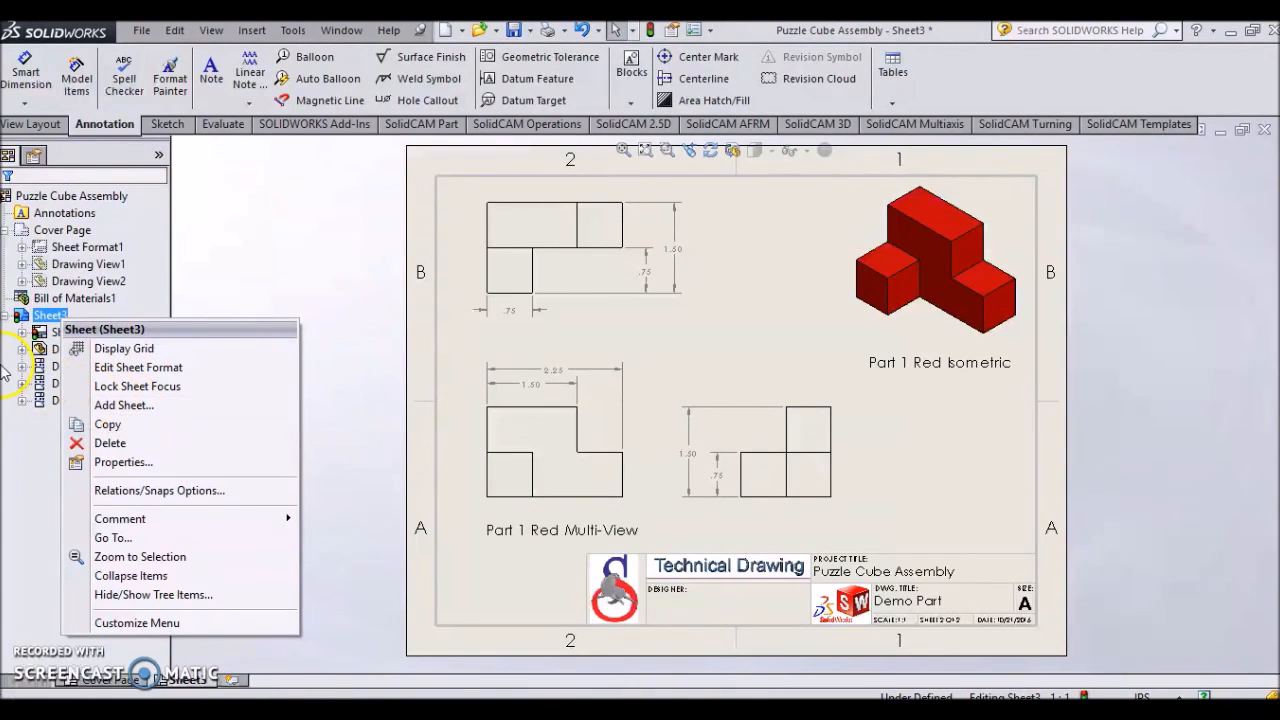
click(36, 622)
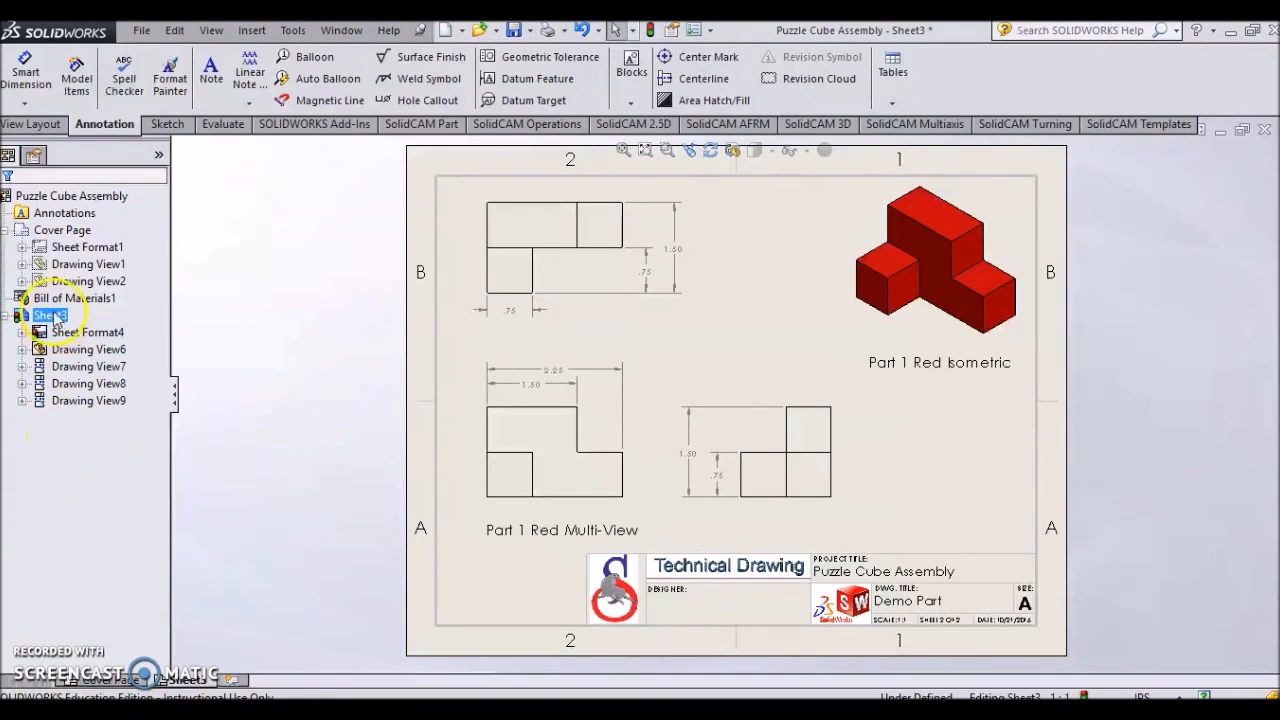
click(70, 232)
click(52, 316)
click(56, 317)
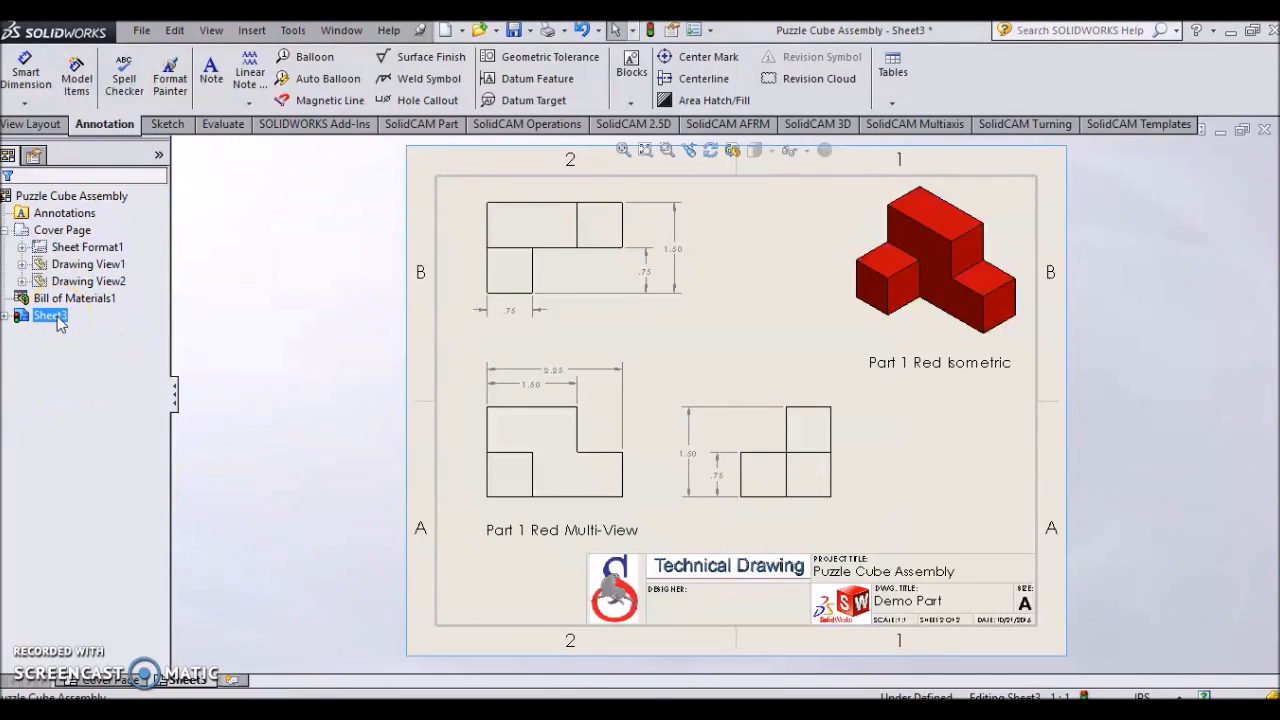
click(58, 317)
click(58, 317)
click(52, 316)
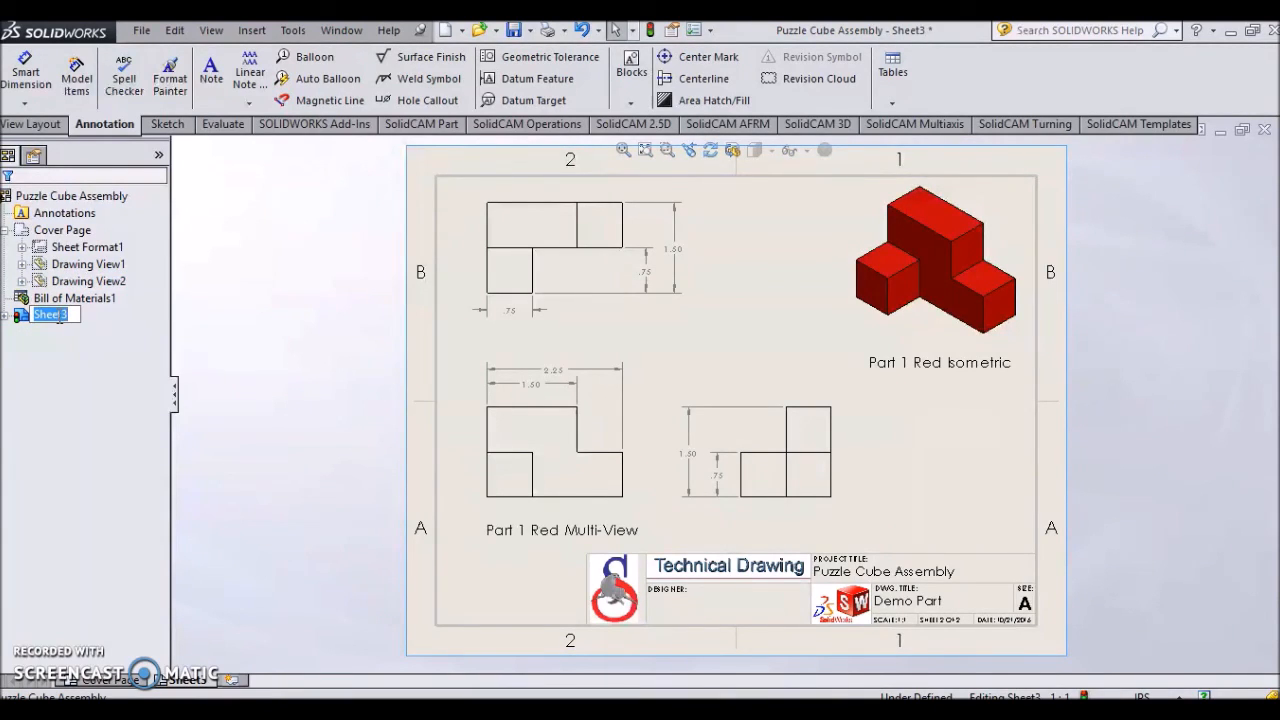
text(Red)
key(Return)
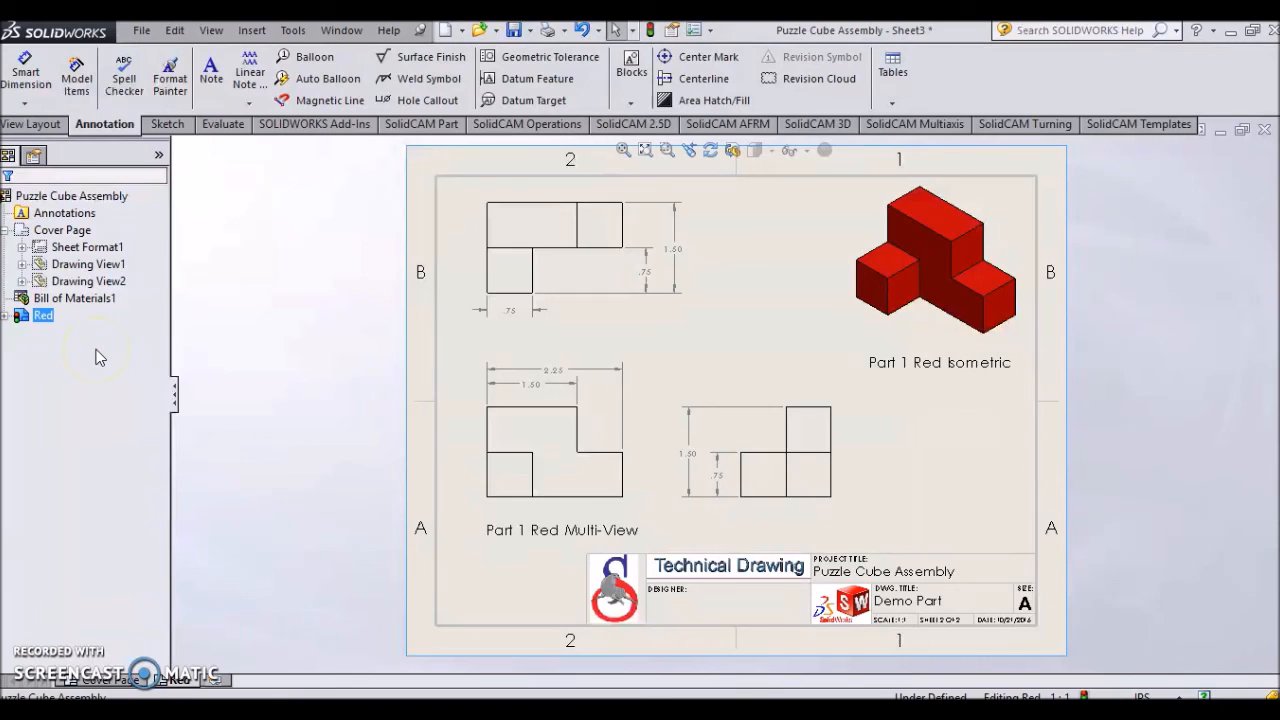
- Save the drawing
click(142, 31)
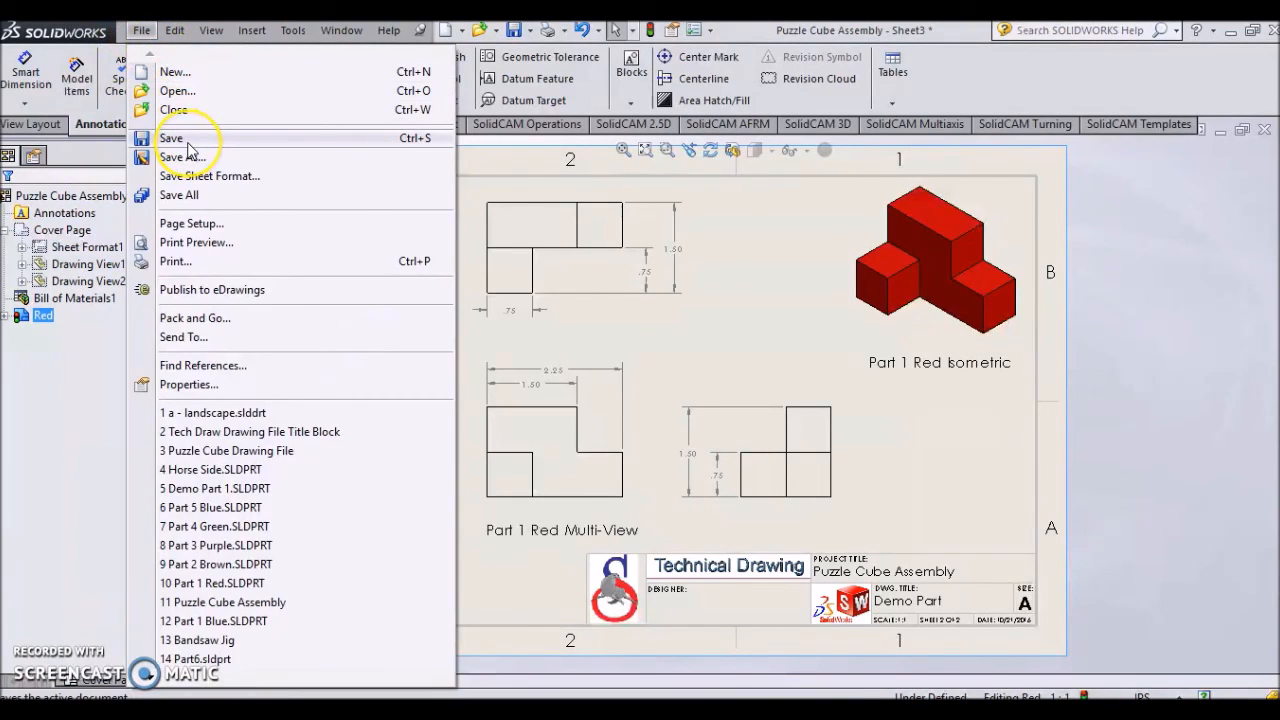